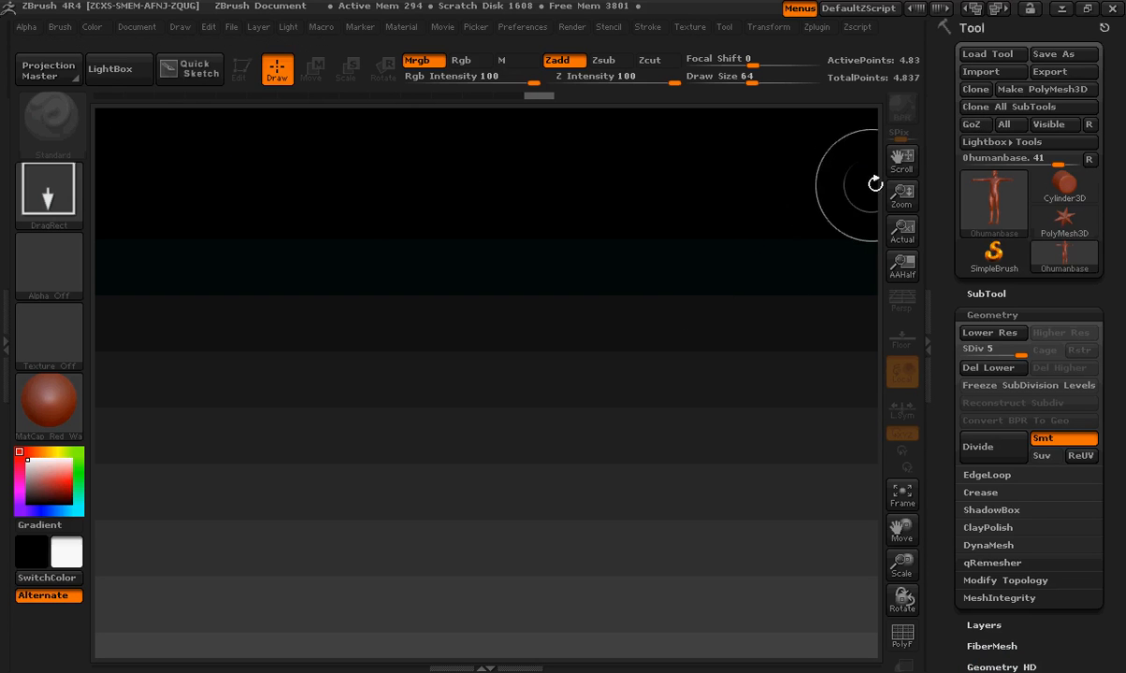
Import 0humanbase.obj, place it on the canvas, and frame the full figure in Edit mode
{"action": "left_click", "coordinate": [976, 73]}
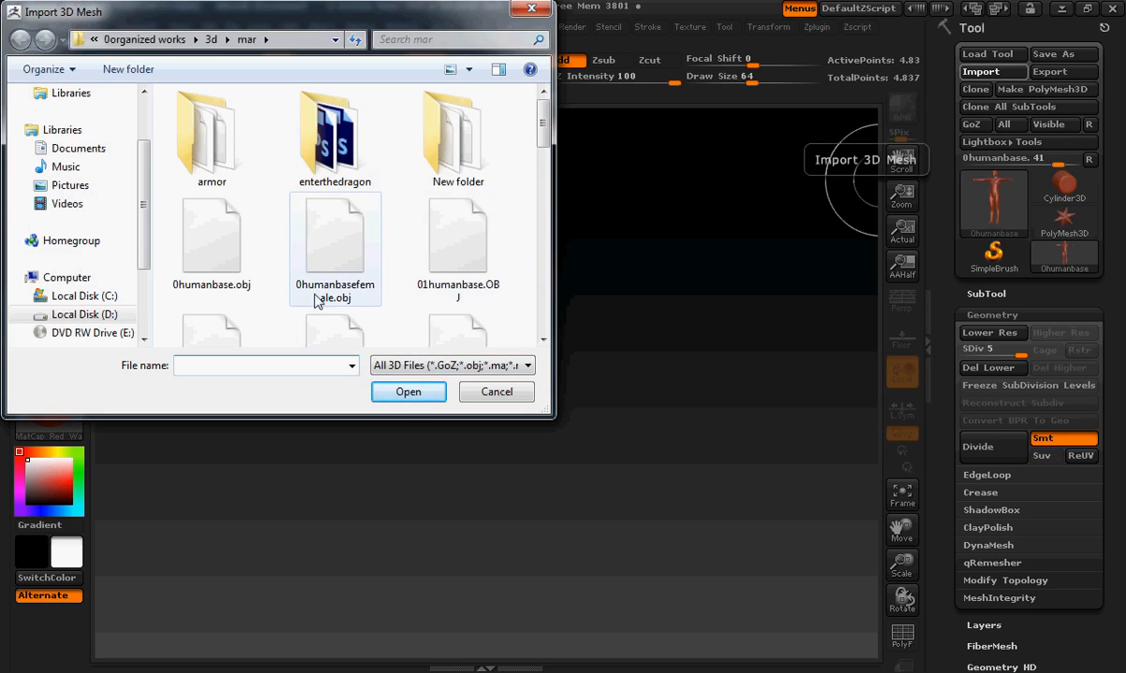
{"action": "double_click", "coordinate": [229, 251]}
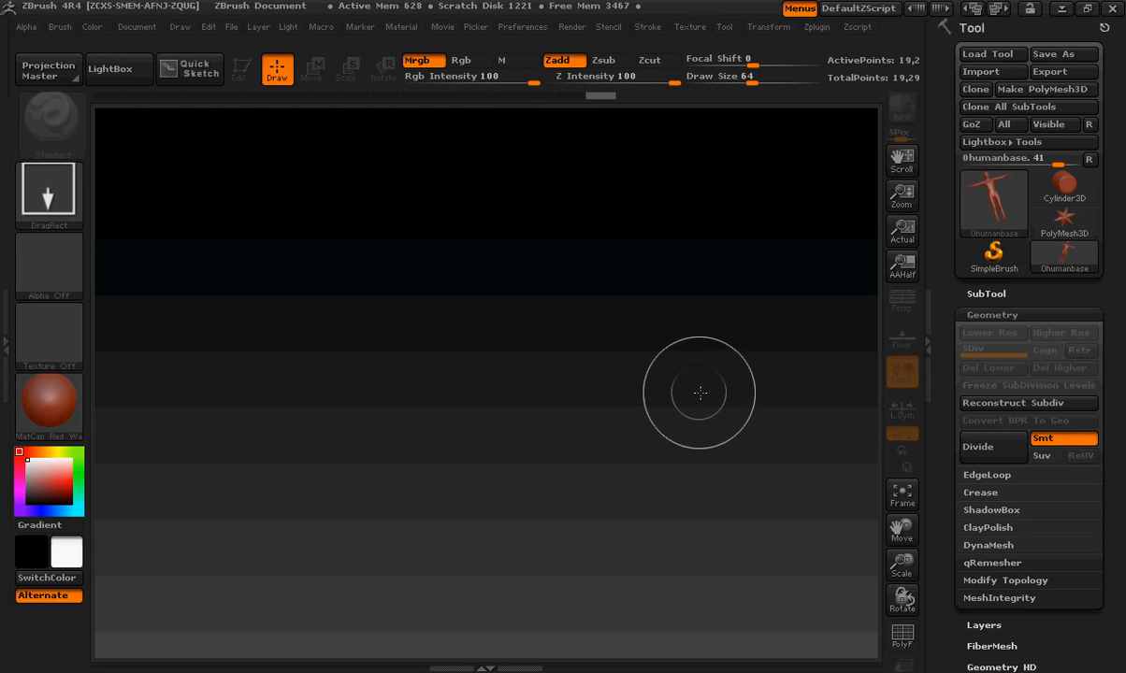
{"action": "left_click_drag", "start_coordinate": [430, 253], "coordinate": [471, 405]}
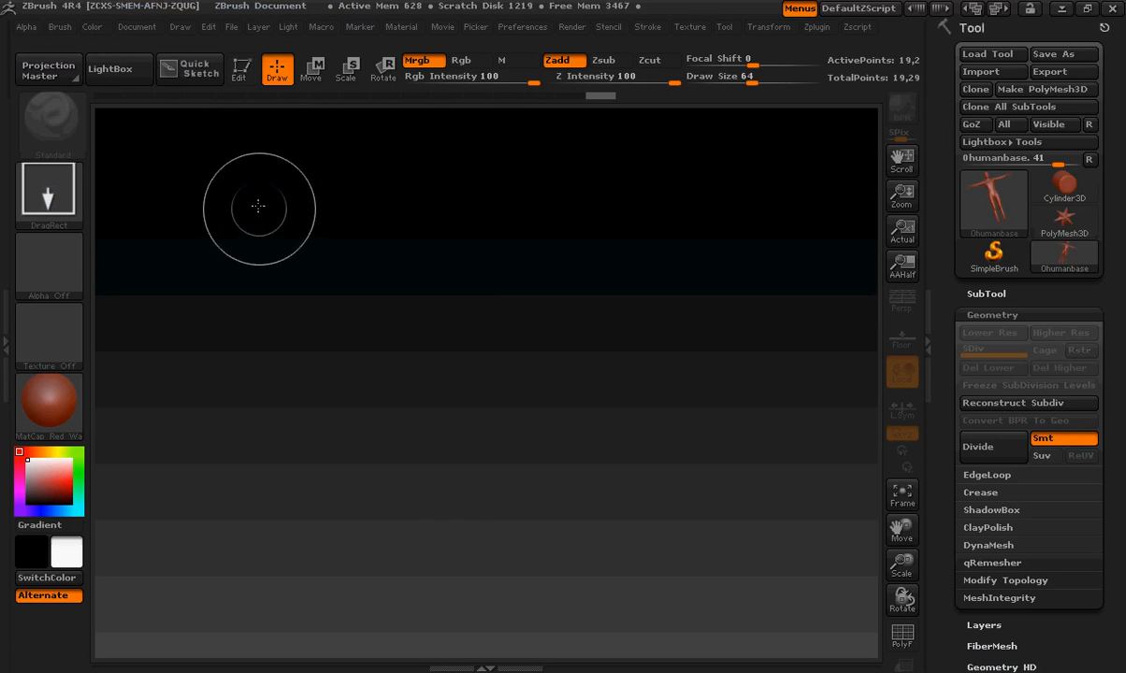
{"action": "left_click", "coordinate": [242, 71]}
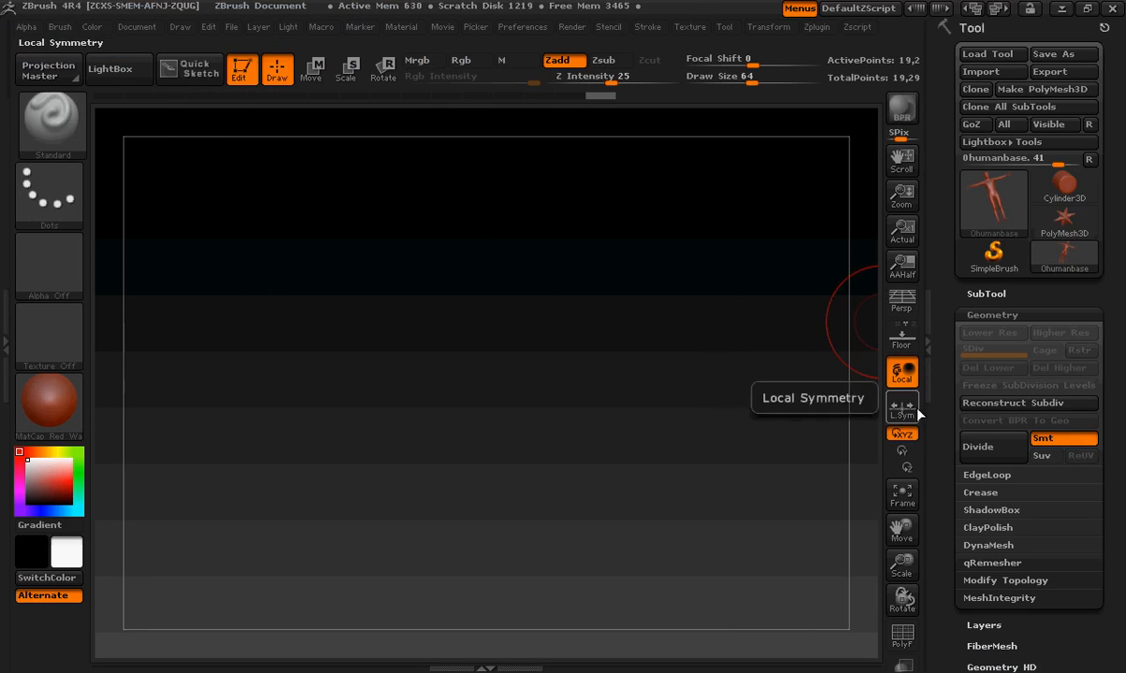
{"action": "left_click", "coordinate": [912, 503]}
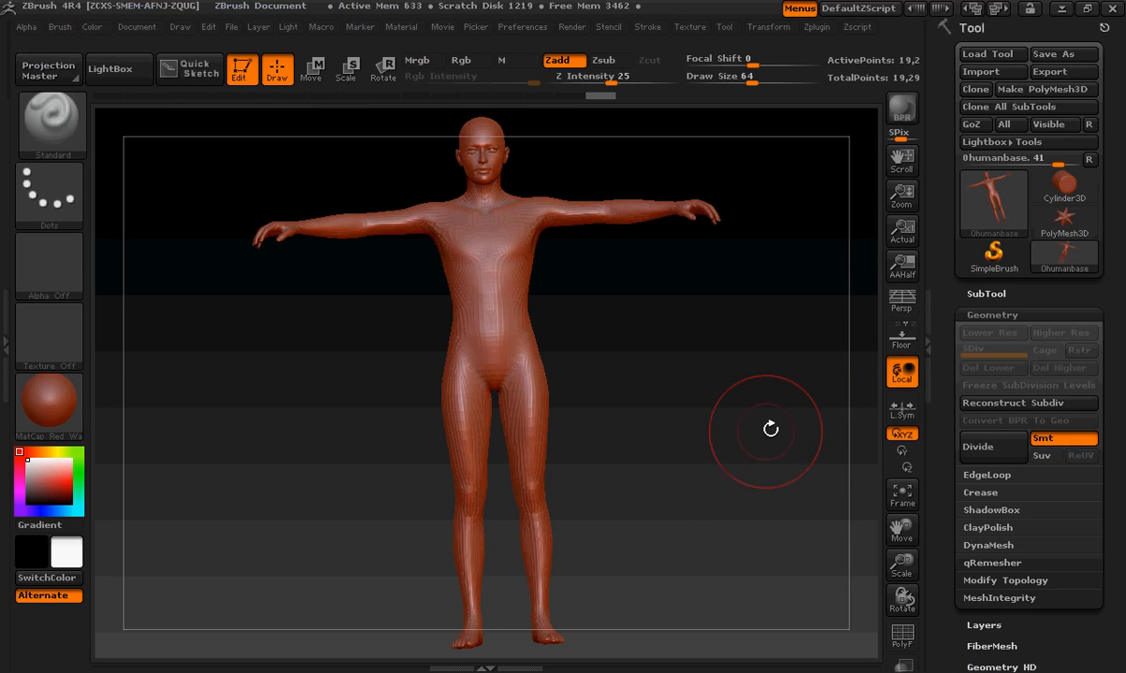
{"action": "left_click_drag", "start_coordinate": [777, 431], "coordinate": [720, 465]}
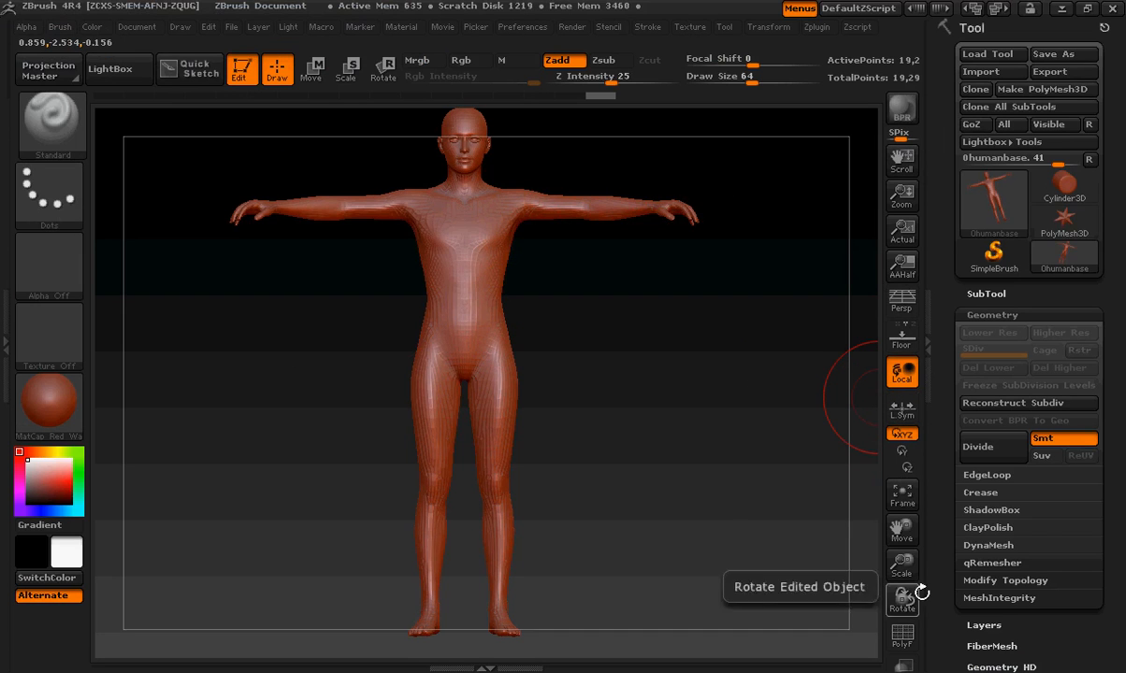
Examine the imported body's topology and polygroups on the head, torso, arms and hands with the polyframe
{"action": "left_click", "coordinate": [904, 645]}
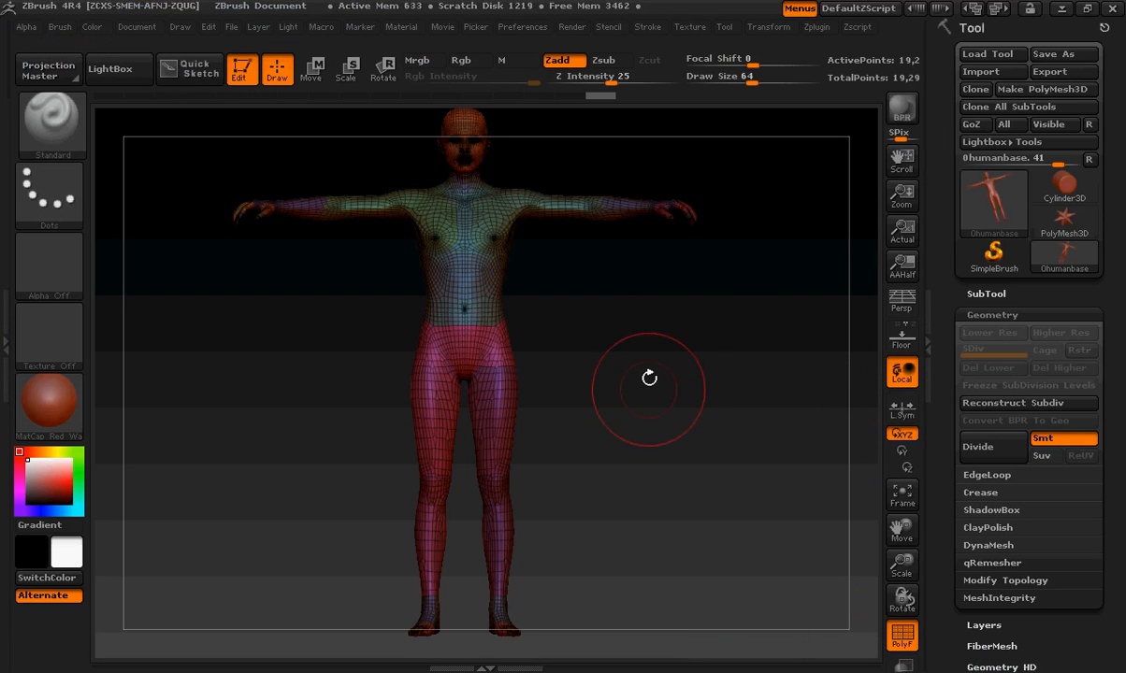
{"action": "mouse_move", "coordinate": [671, 314]}
{"action": "left_mouse_down"}
{"action": "mouse_move", "coordinate": [616, 365]}
{"action": "mouse_move", "coordinate": [515, 264]}
{"action": "left_mouse_up"}
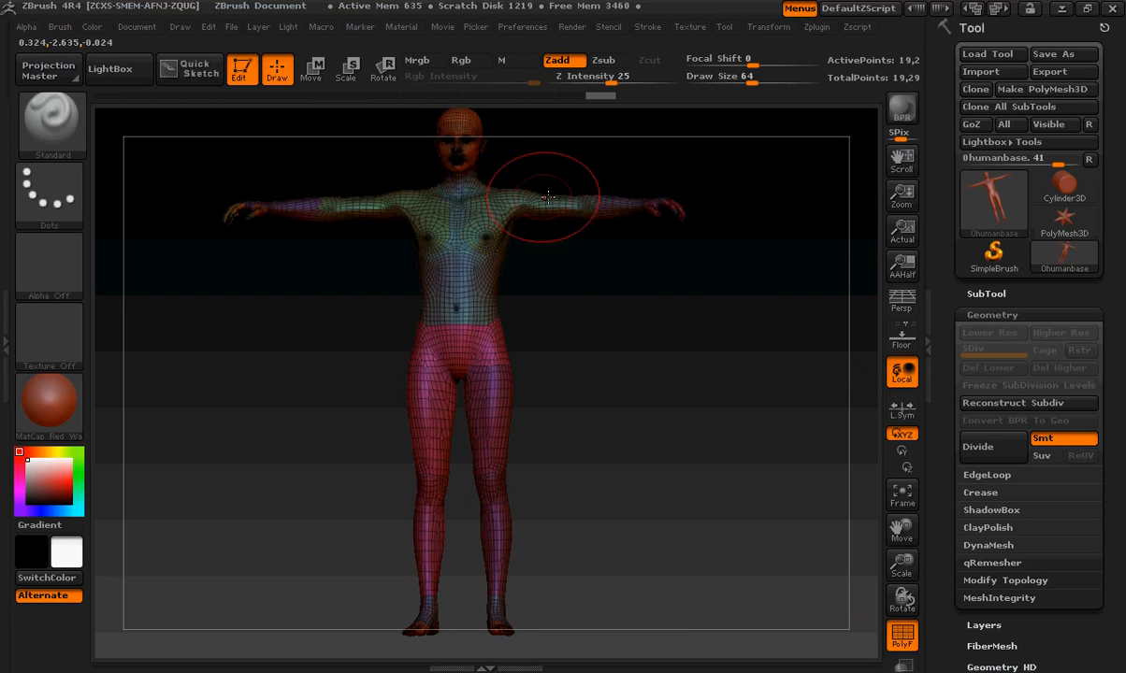
{"action": "mouse_move", "coordinate": [606, 259]}
{"action": "left_mouse_down", "text": "shift"}
{"action": "mouse_move", "coordinate": [628, 401]}
{"action": "mouse_move", "coordinate": [629, 351]}
{"action": "mouse_move", "coordinate": [654, 297]}
{"action": "mouse_move", "coordinate": [618, 411]}
{"action": "mouse_move", "coordinate": [615, 571]}
{"action": "left_mouse_up", "text": "shift"}
{"action": "left_click_drag", "start_coordinate": [615, 304], "coordinate": [636, 543], "text": "alt"}
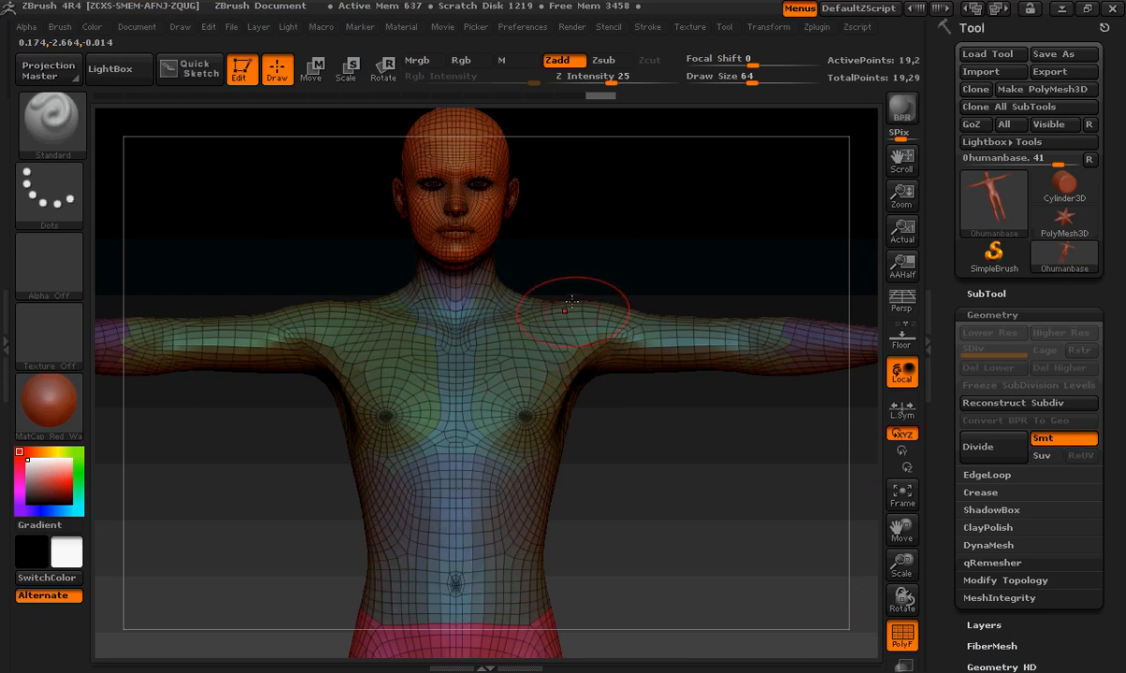
{"action": "left_click_drag", "start_coordinate": [601, 208], "coordinate": [550, 200]}
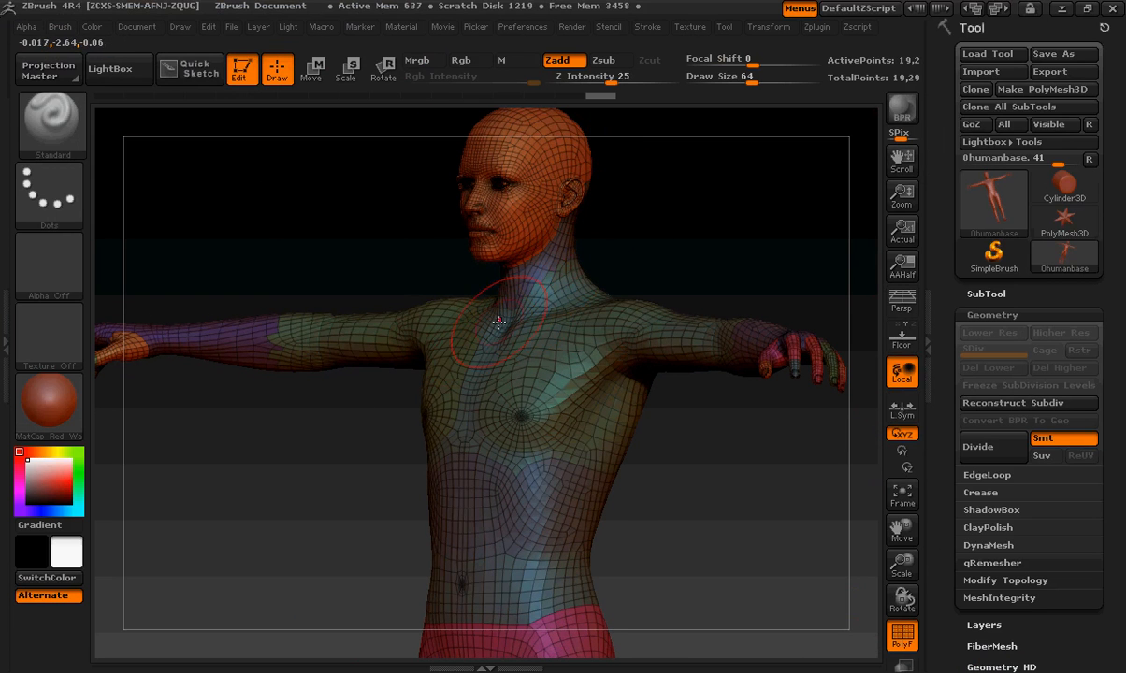
{"action": "left_click_drag", "start_coordinate": [566, 245], "coordinate": [587, 387]}
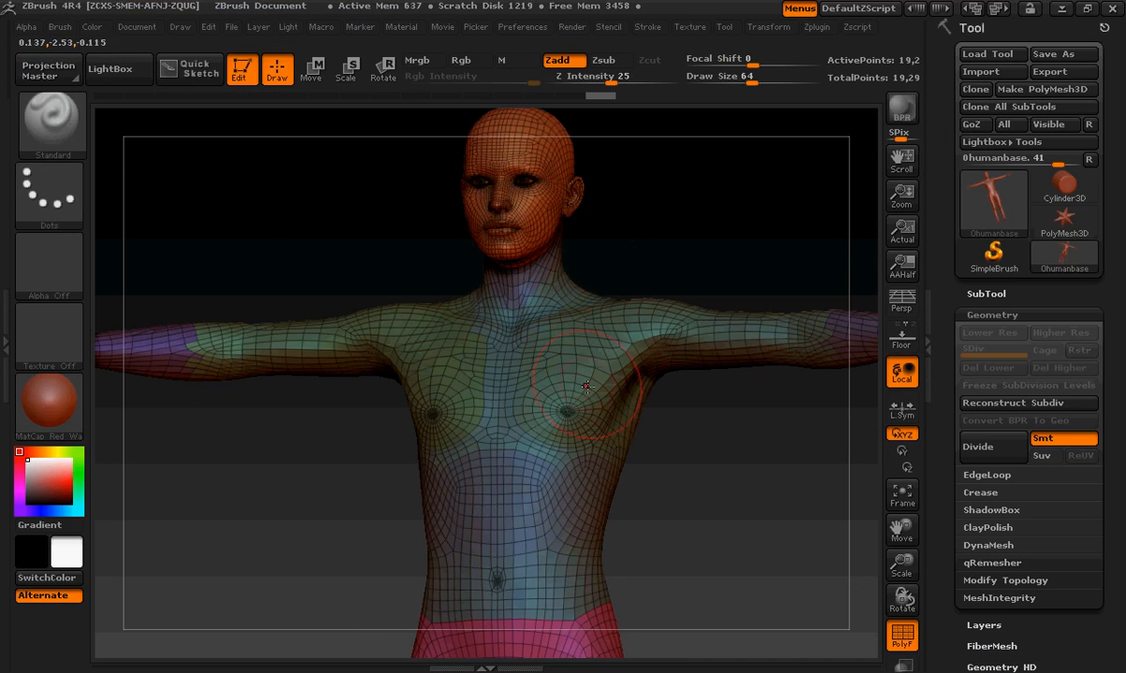
{"action": "left_click_drag", "start_coordinate": [654, 281], "coordinate": [576, 355]}
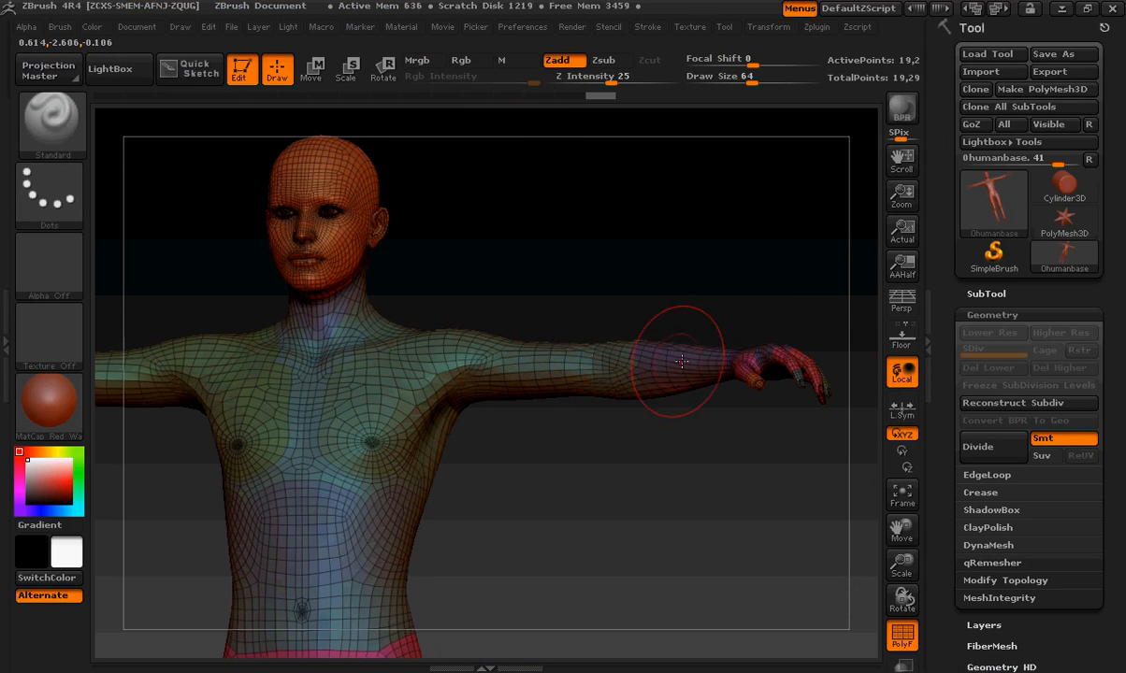
{"action": "left_click_drag", "start_coordinate": [711, 369], "coordinate": [690, 350]}
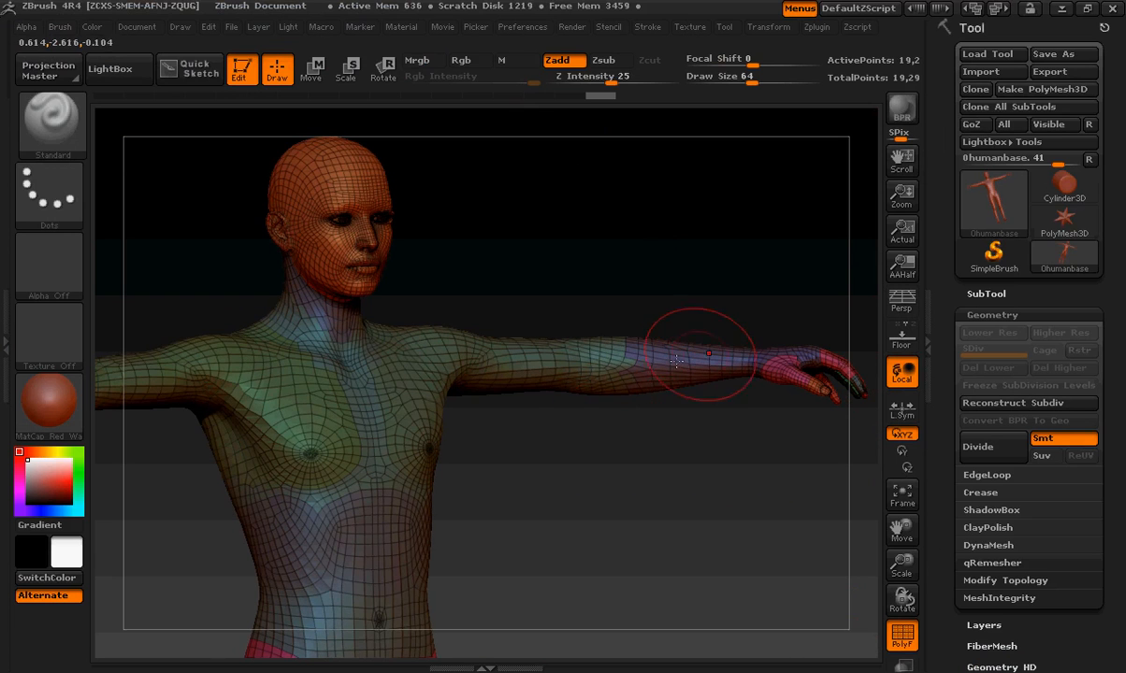
{"action": "left_click_drag", "start_coordinate": [673, 512], "coordinate": [616, 370]}
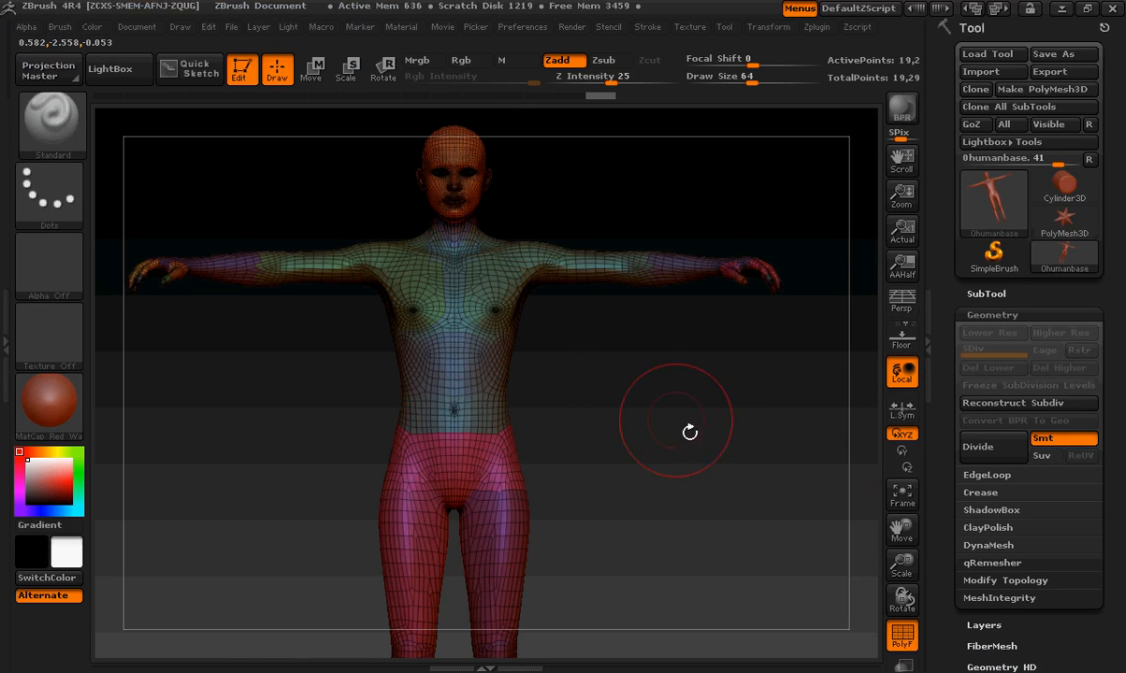
{"action": "left_click", "coordinate": [904, 640]}
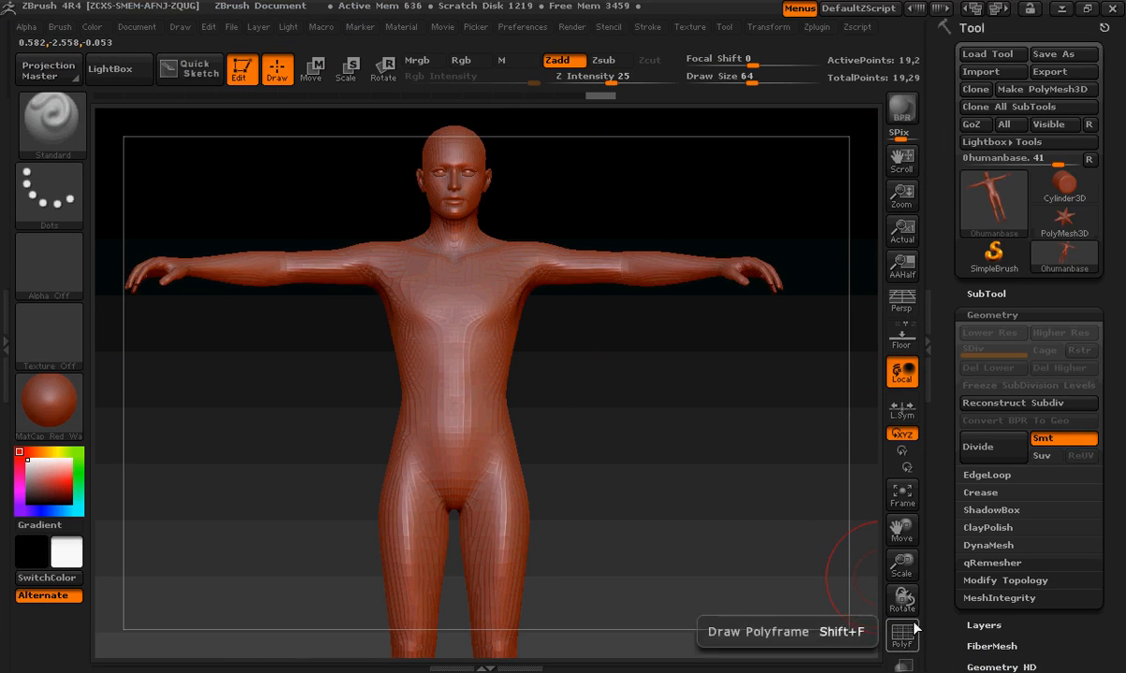
Try to regenerate the body's polygroups, inspect the new grouping in polyframe view, and undo the regrouping
{"action": "left_click_drag", "start_coordinate": [942, 598], "coordinate": [940, 506]}
{"action": "scroll", "coordinate": [940, 506], "scroll_direction": "down", "scroll_amount": 5}
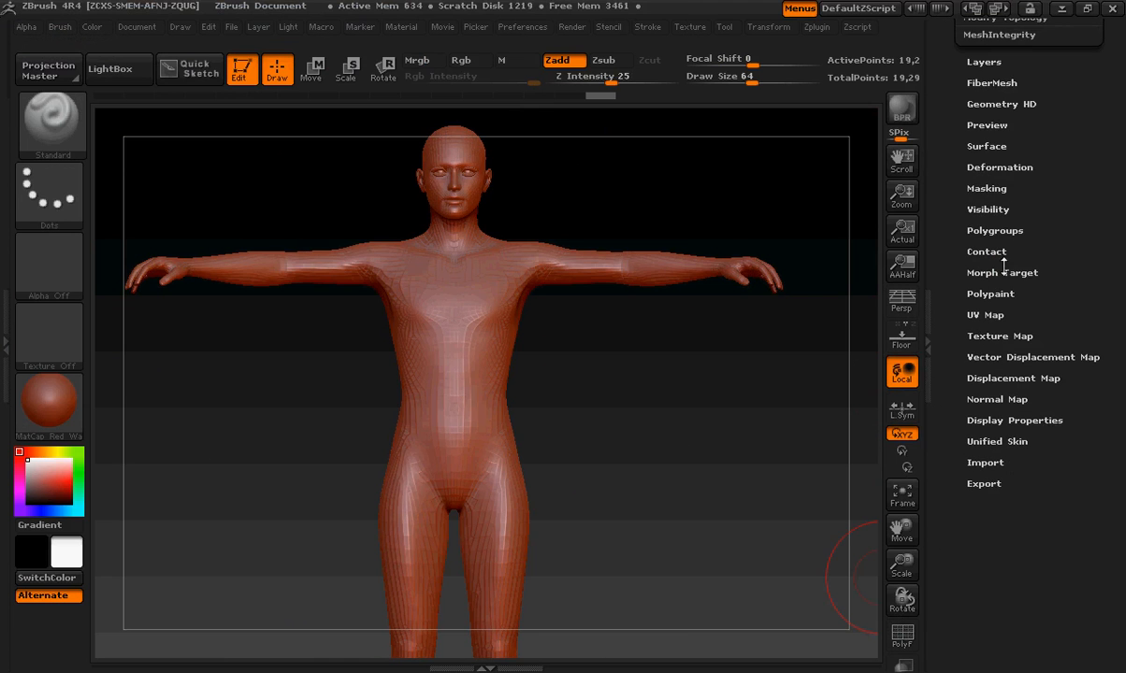
{"action": "left_click_drag", "start_coordinate": [949, 192], "coordinate": [945, 466]}
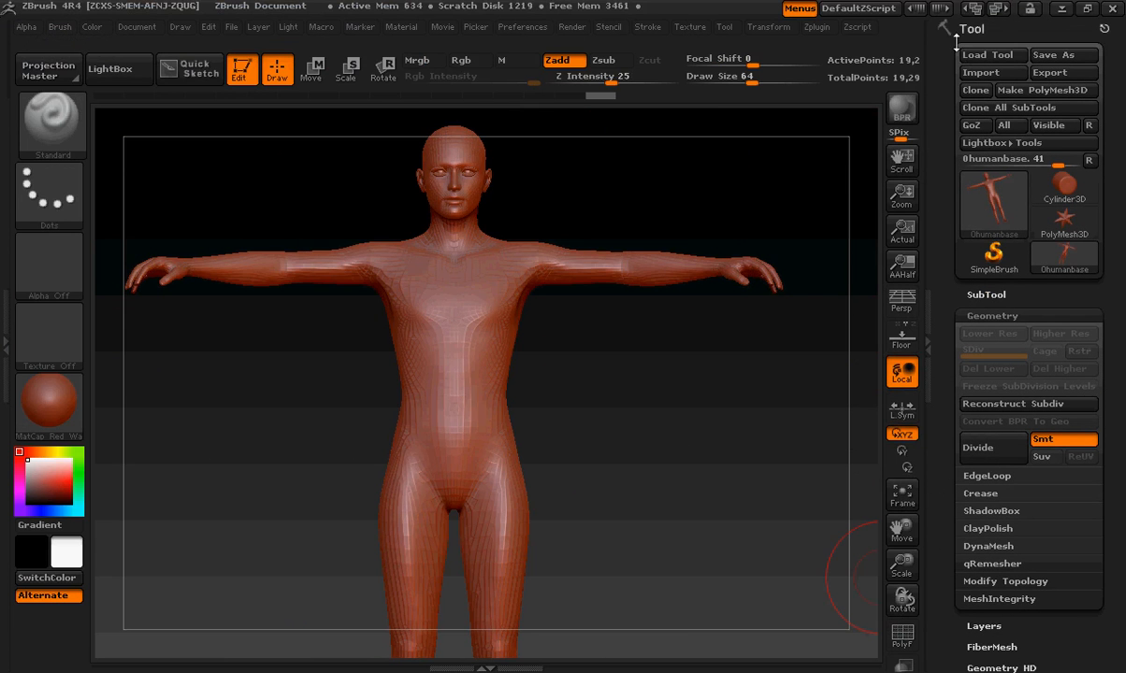
{"action": "left_click_drag", "start_coordinate": [944, 512], "coordinate": [988, 327]}
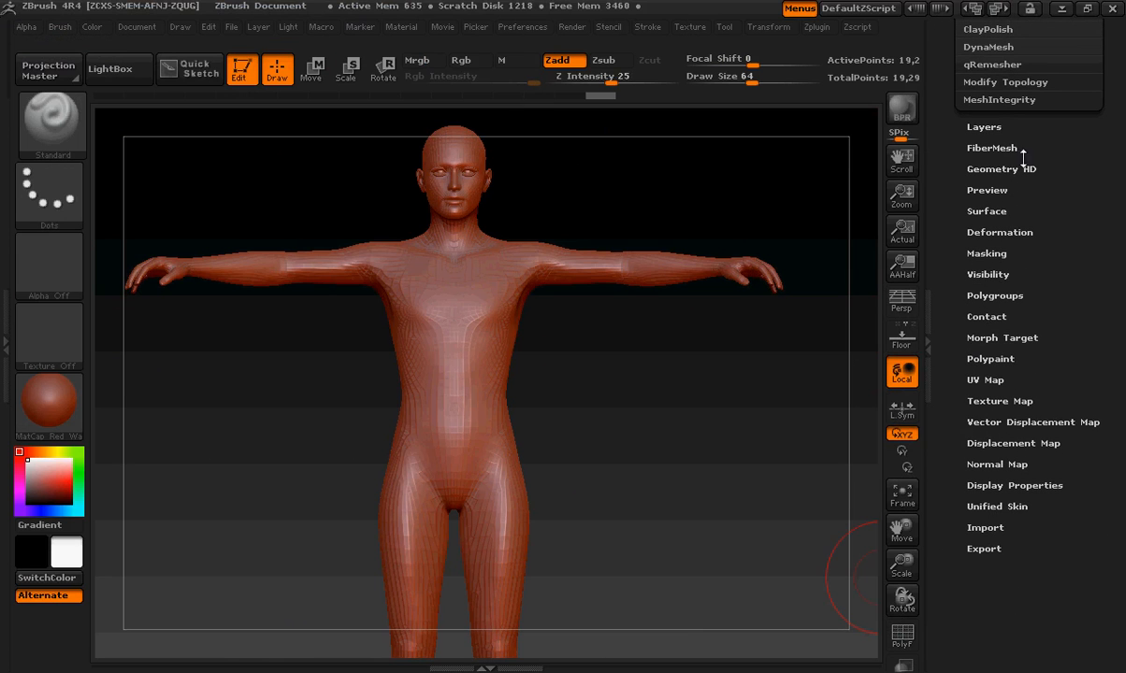
{"action": "left_click", "coordinate": [1005, 296]}
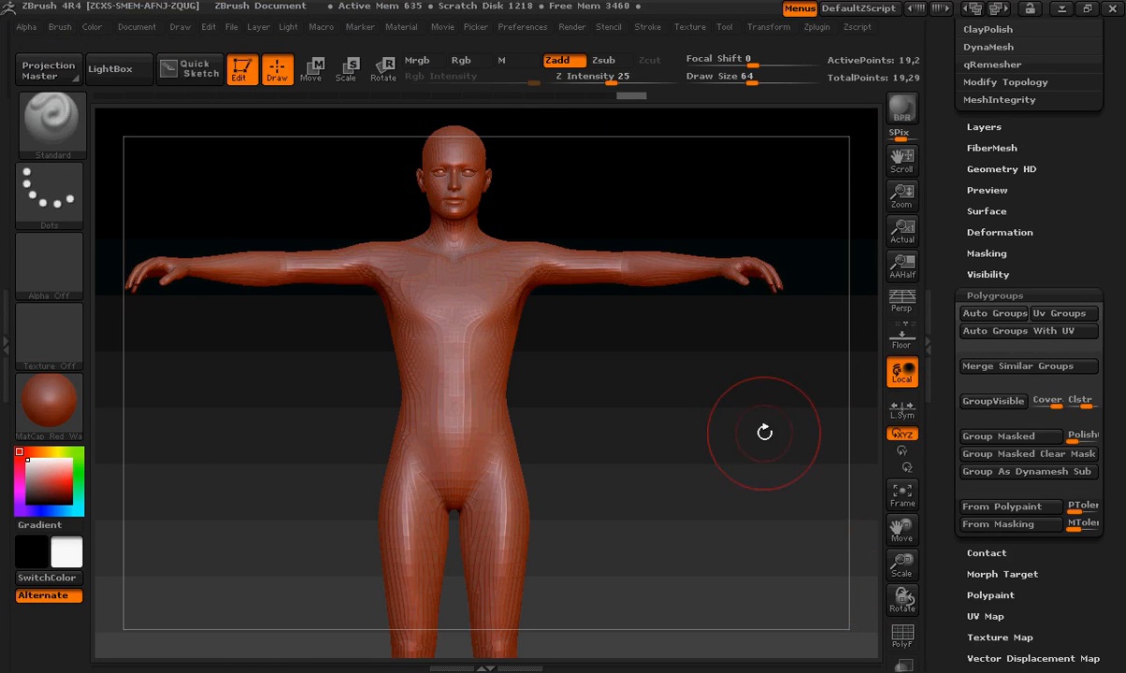
{"action": "left_click", "coordinate": [893, 644]}
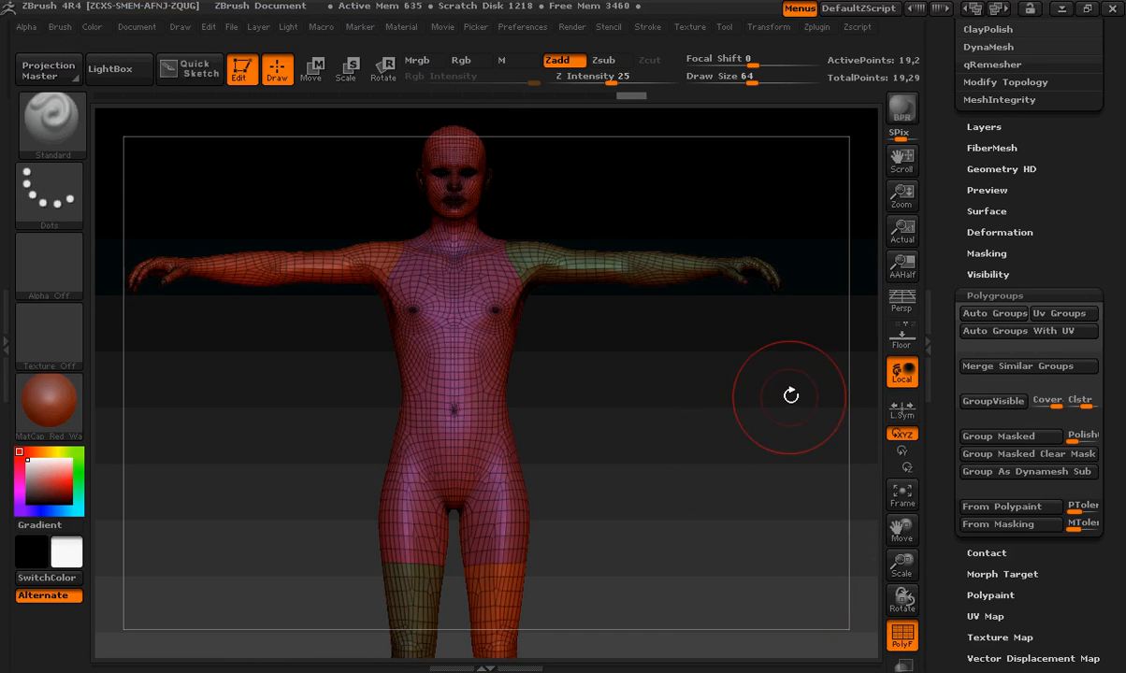
{"action": "left_click_drag", "start_coordinate": [627, 345], "coordinate": [610, 404]}
{"action": "left_click_drag", "start_coordinate": [572, 472], "coordinate": [338, 487]}
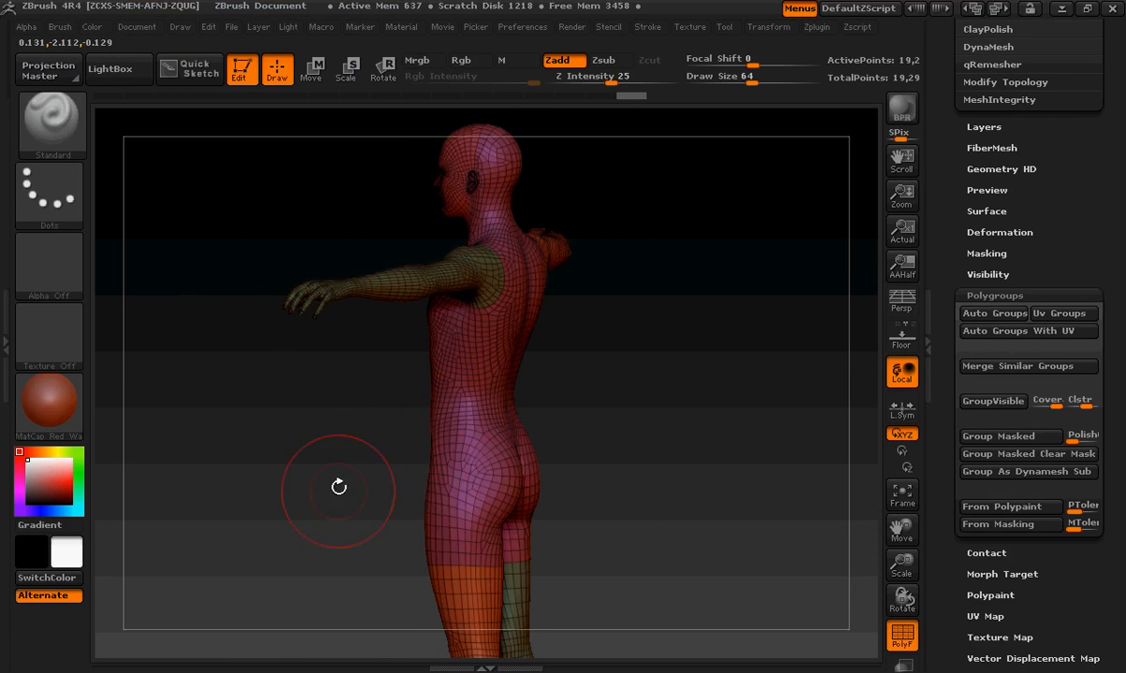
{"action": "left_click_drag", "start_coordinate": [377, 447], "coordinate": [598, 358]}
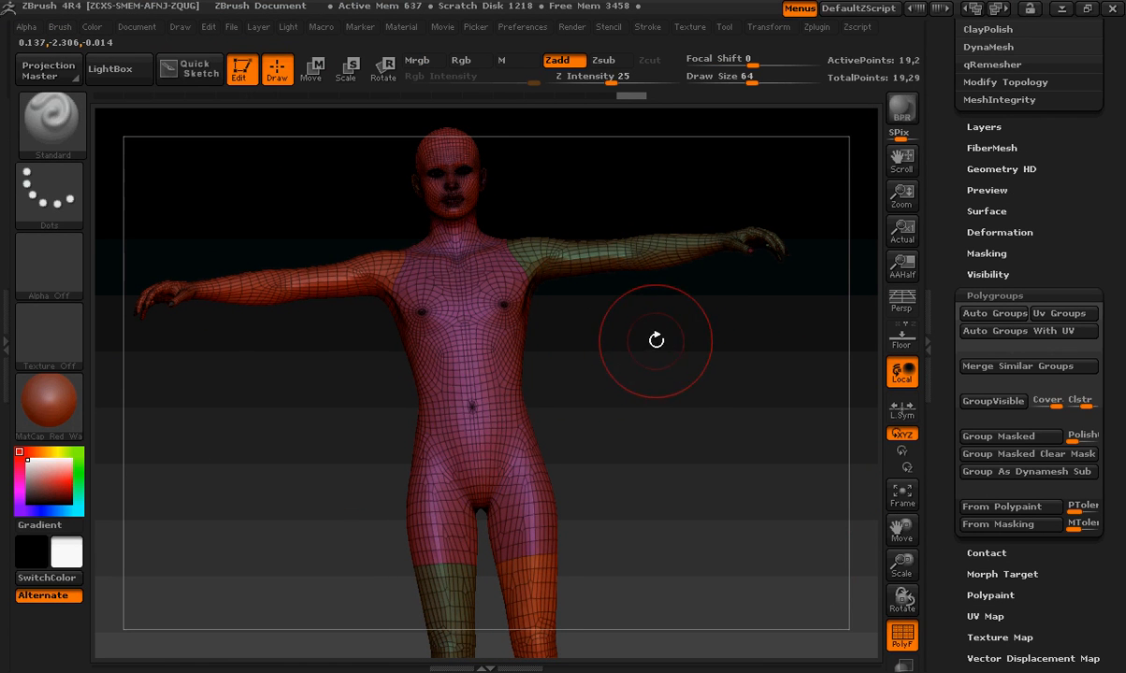
{"action": "left_click_drag", "start_coordinate": [701, 352], "coordinate": [683, 362], "text": "shift"}
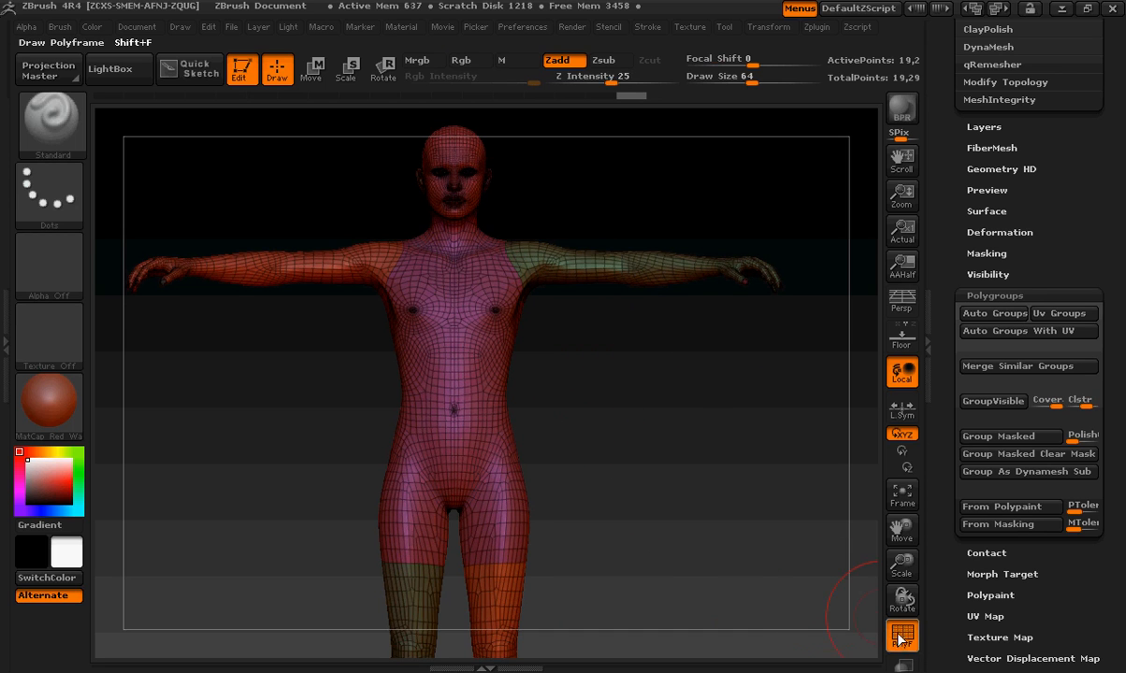
{"action": "key", "text": "ctrl+z"}
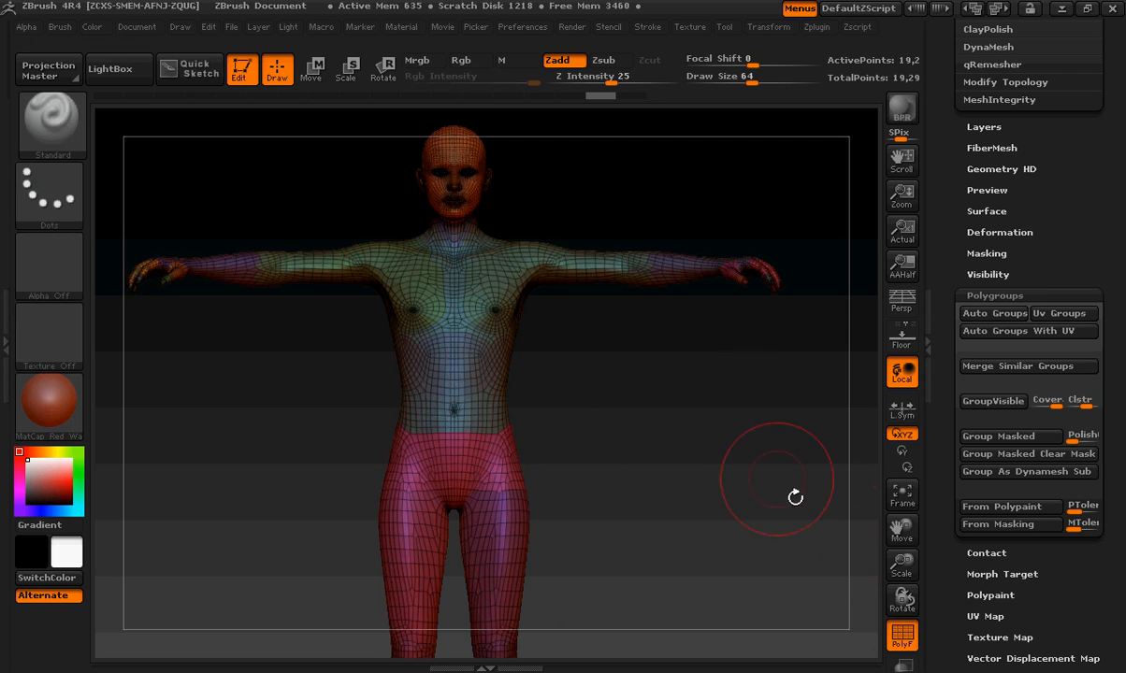
{"action": "left_click", "coordinate": [907, 636]}
Divide the body mesh up to subdivision level 4 and check its active point count
{"action": "left_click_drag", "start_coordinate": [660, 342], "coordinate": [691, 465], "text": "alt"}
{"action": "left_click_drag", "start_coordinate": [950, 225], "coordinate": [947, 421]}
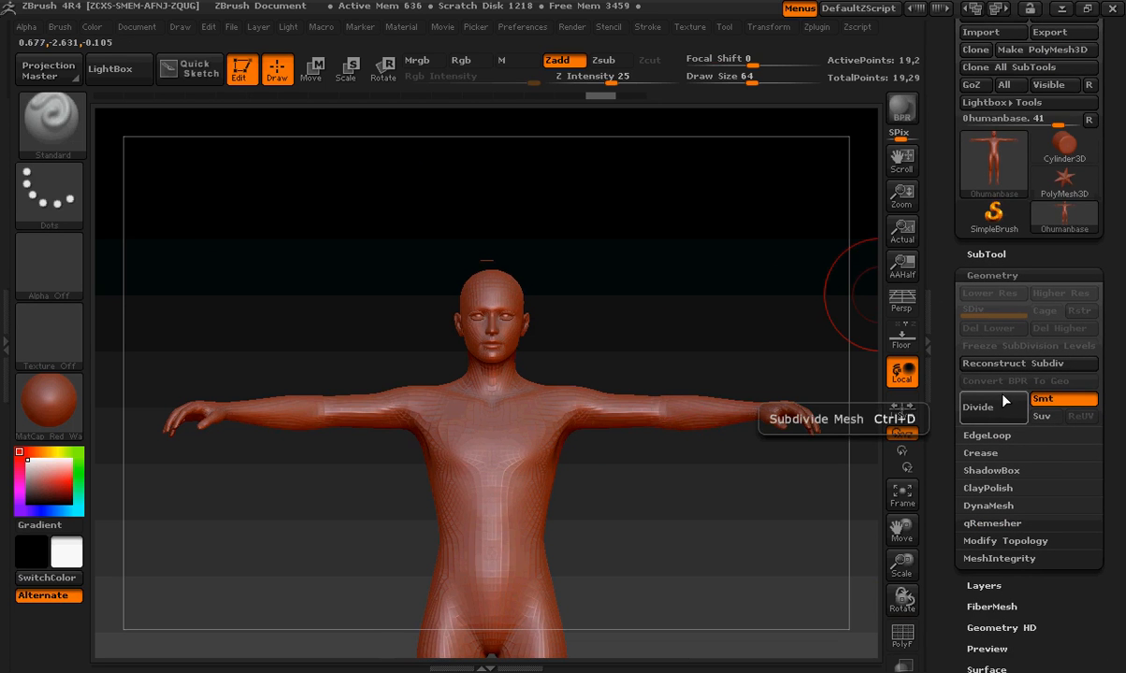
{"action": "left_click", "coordinate": [1009, 417]}
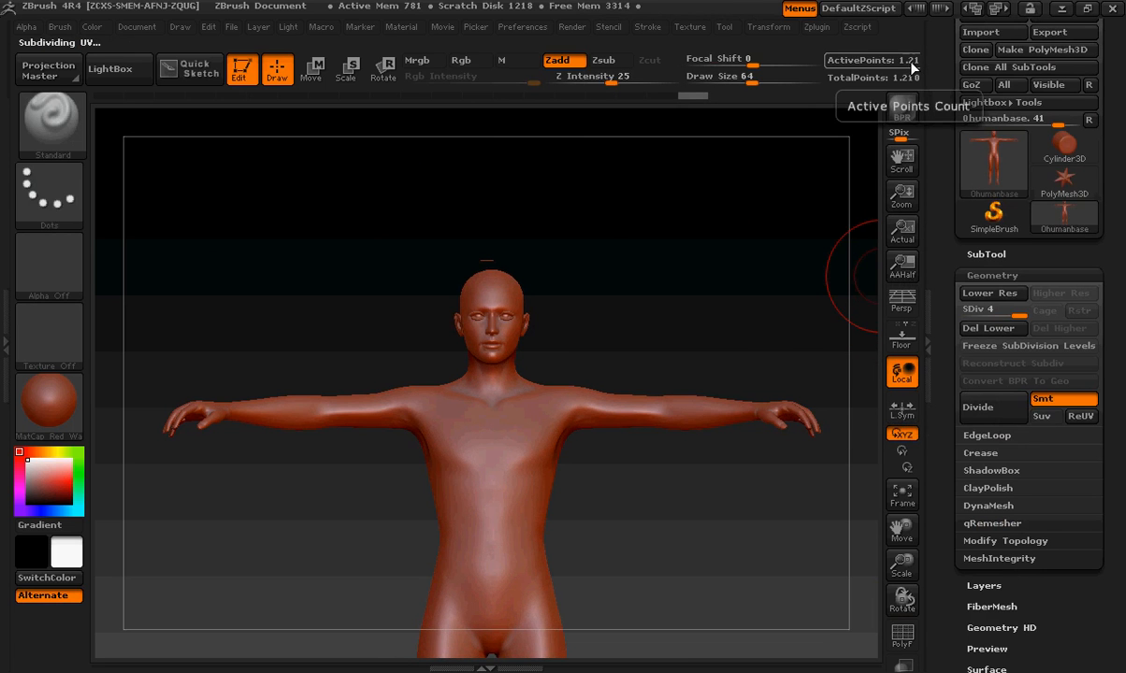
{"action": "left_click", "coordinate": [926, 345]}
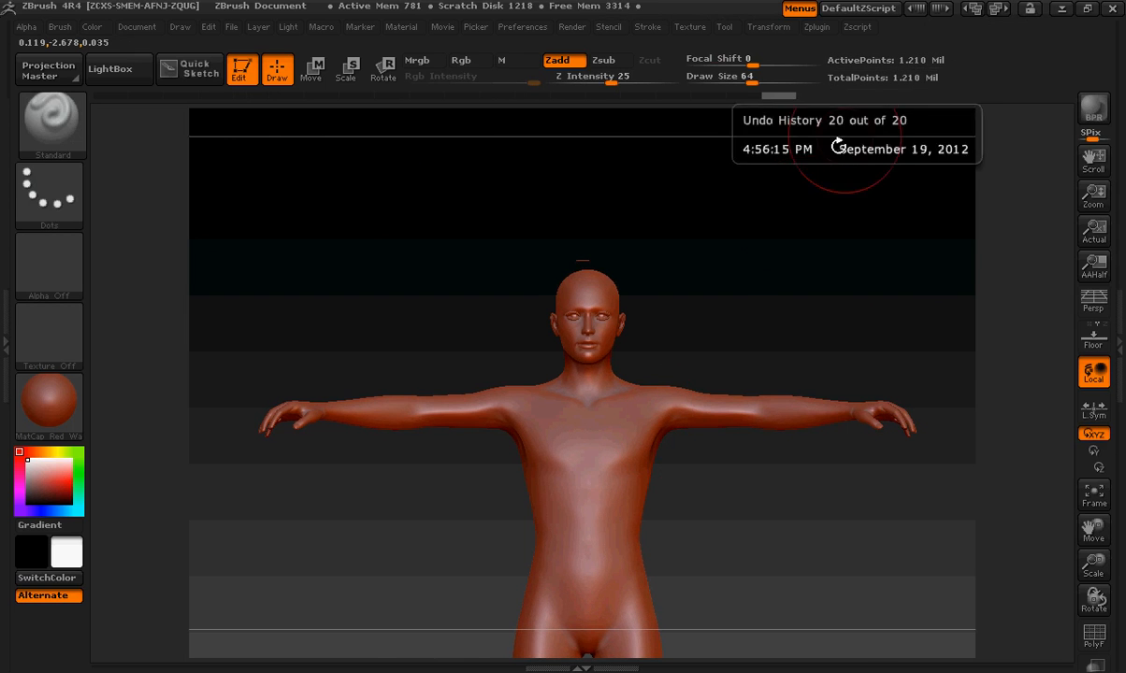
{"action": "left_click", "coordinate": [1118, 344]}
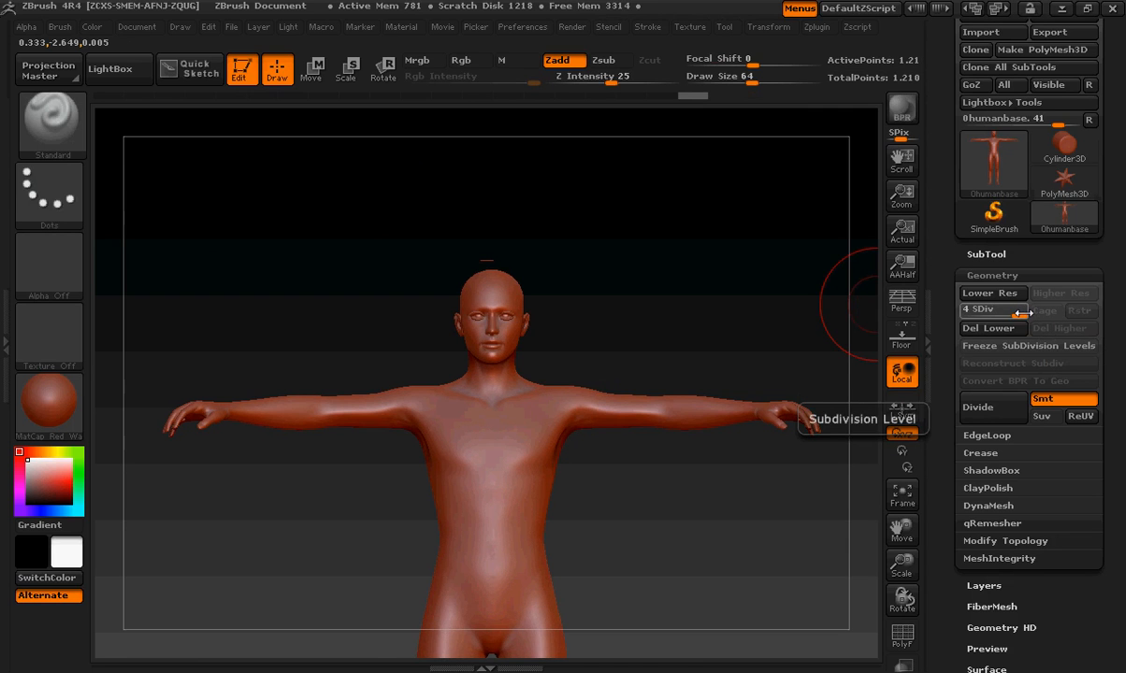
Lower the mesh to subdivision level 1 and hide the head polygroup, leaving the eyeballs, teeth and body visible
{"action": "left_click_drag", "start_coordinate": [1024, 313], "coordinate": [998, 315]}
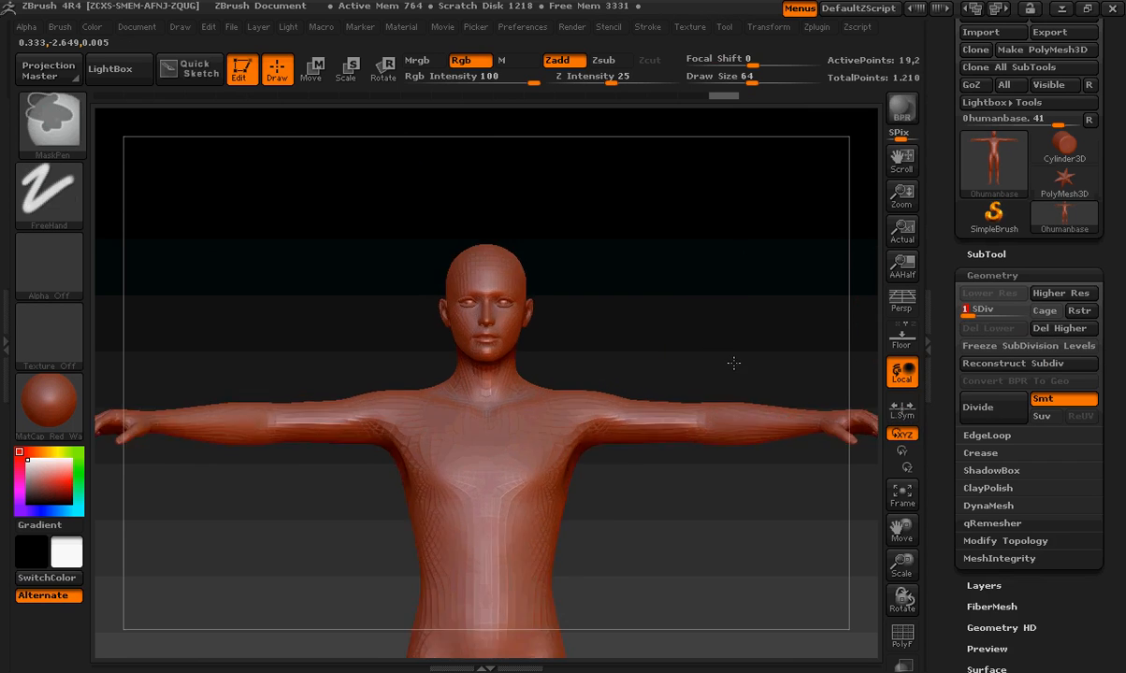
{"action": "left_click_drag", "start_coordinate": [733, 363], "coordinate": [703, 527], "text": "alt"}
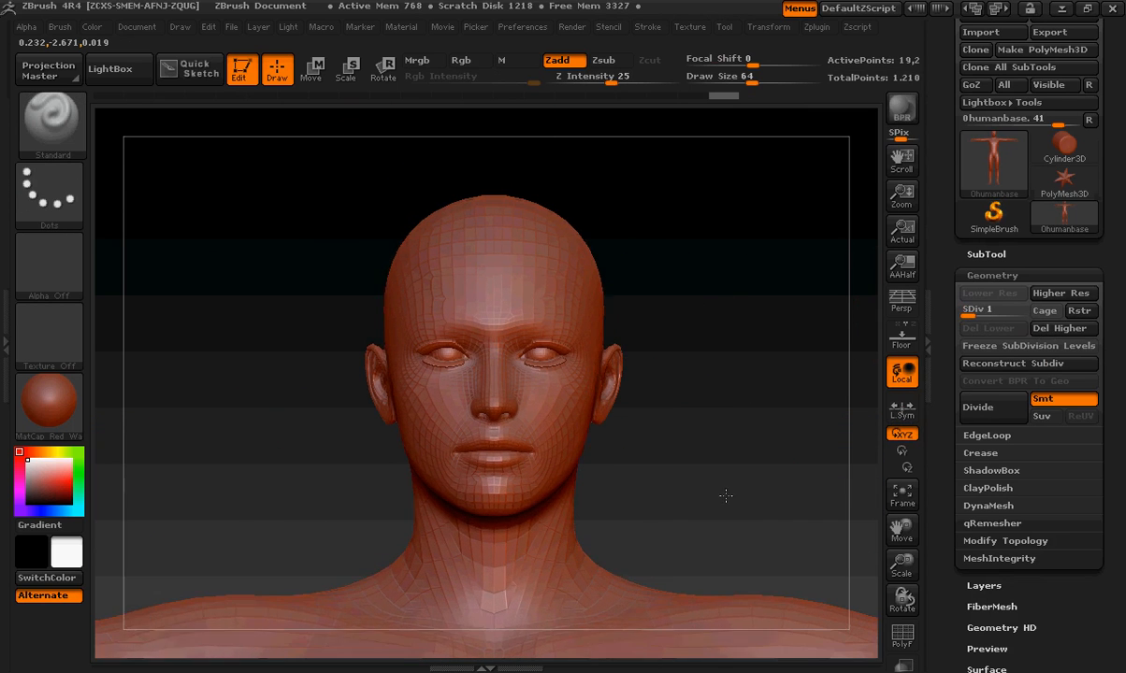
{"action": "left_click_drag", "start_coordinate": [726, 496], "coordinate": [692, 433]}
{"action": "key", "text": "ctrl+shift"}
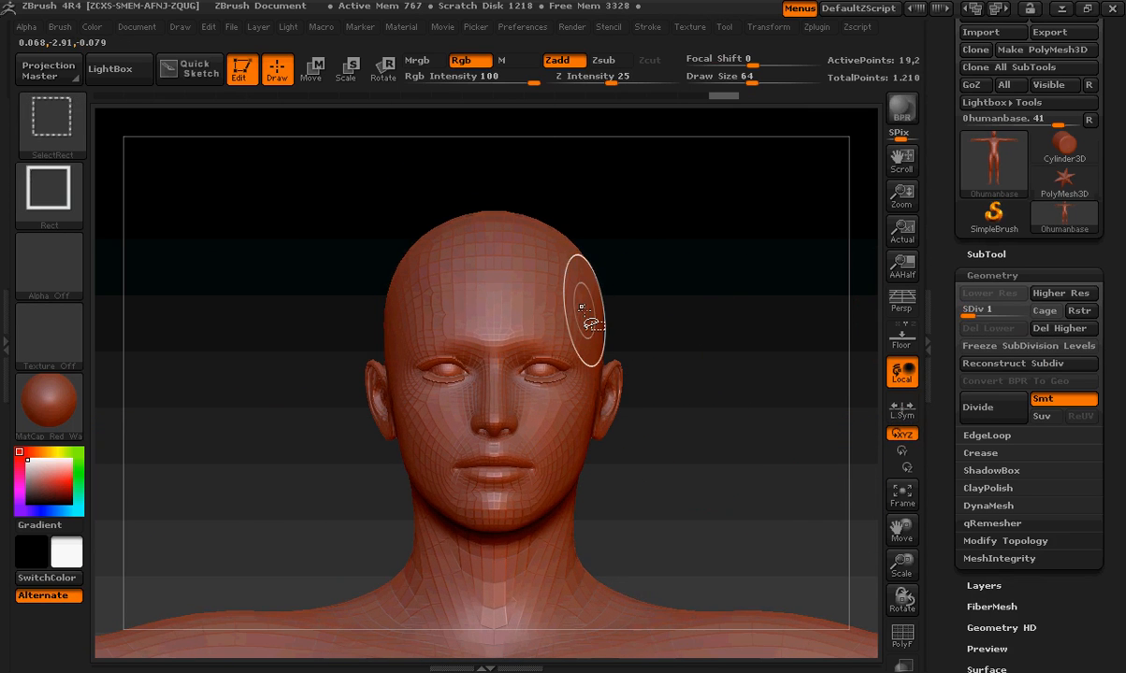
{"action": "left_click", "coordinate": [520, 298], "text": "ctrl+shift"}
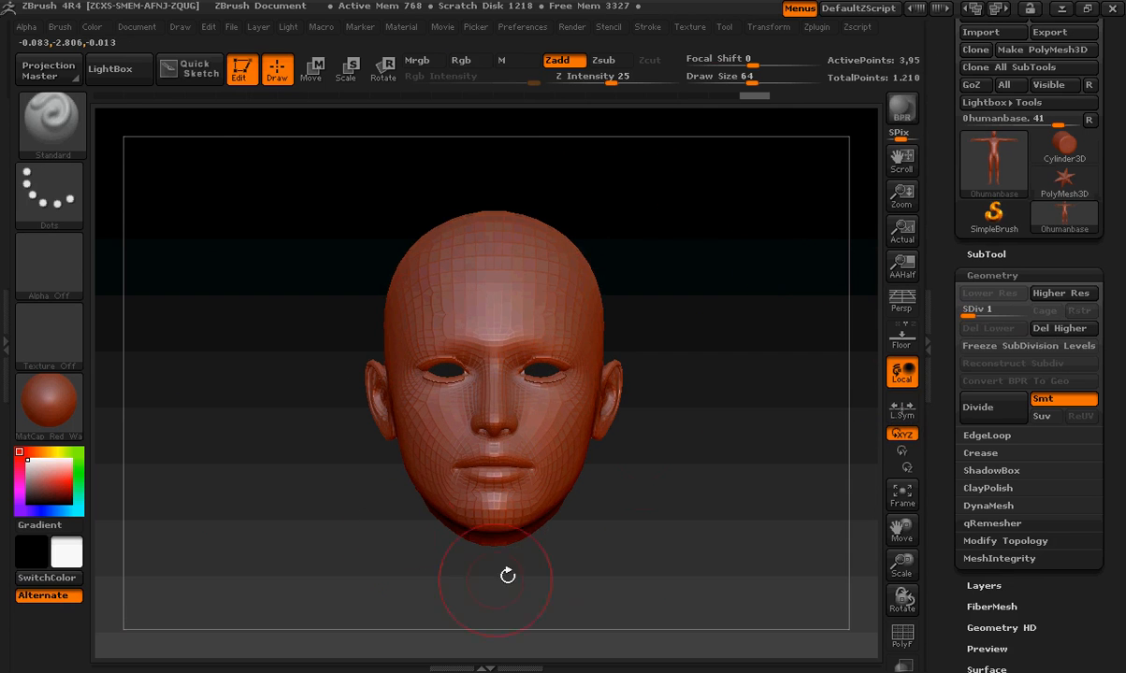
{"action": "left_click", "coordinate": [550, 281], "text": "ctrl+shift"}
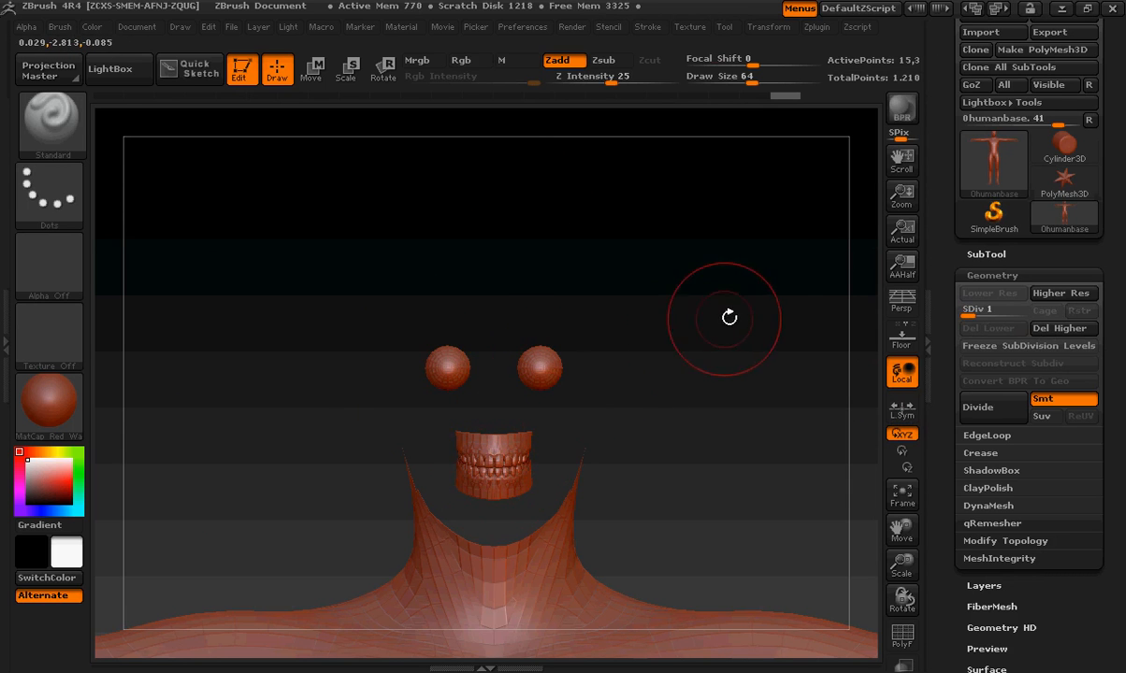
Mask the exposed eyeballs and teeth from the side view
{"action": "left_click_drag", "start_coordinate": [769, 306], "coordinate": [757, 314]}
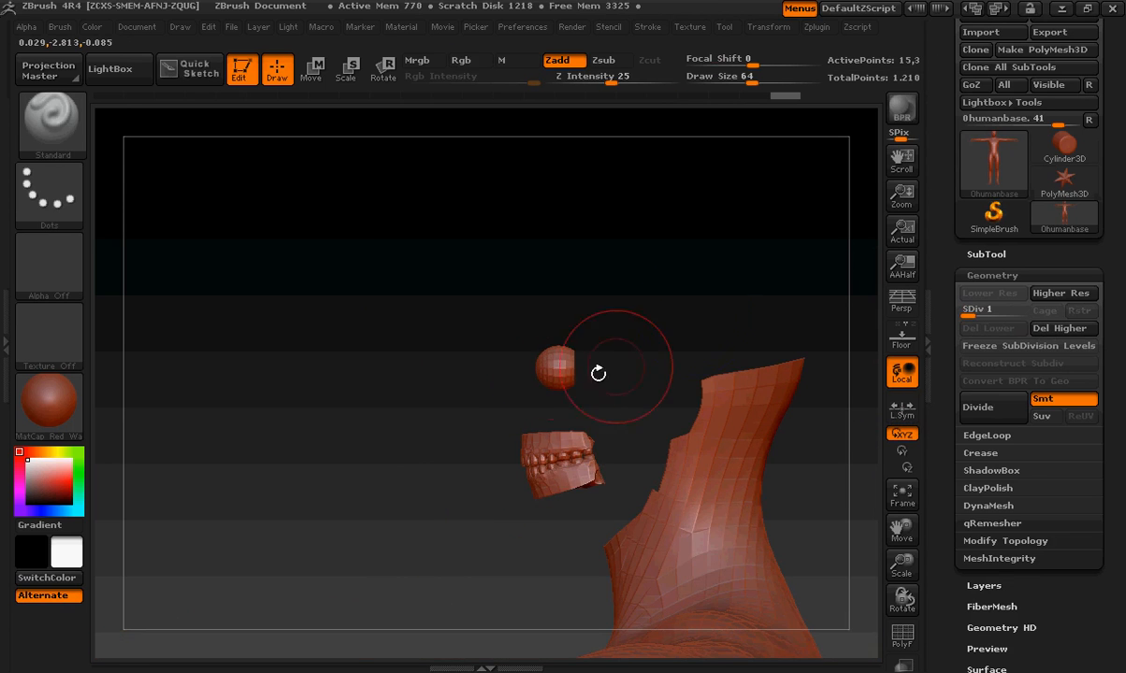
{"action": "left_click_drag", "start_coordinate": [440, 293], "coordinate": [587, 488], "text": "ctrl"}
{"action": "left_click_drag", "start_coordinate": [344, 449], "coordinate": [414, 447]}
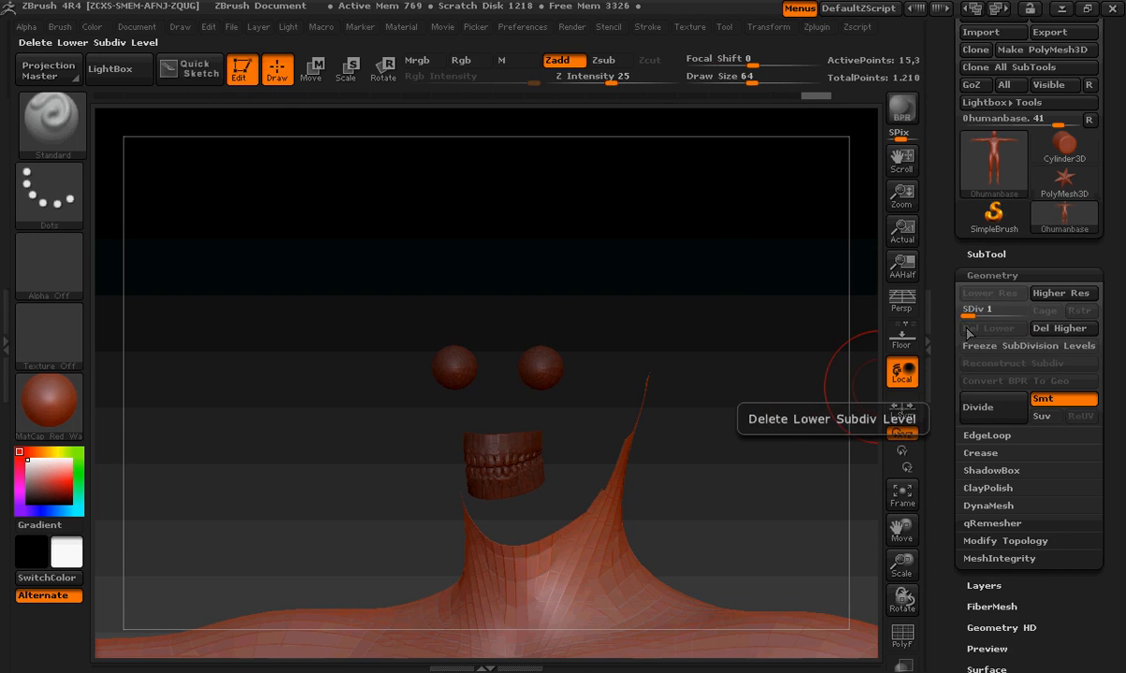
Compare the masked eyeballs, teeth and body at subdivision levels 4 and 1, finishing on level 1
{"action": "left_click_drag", "start_coordinate": [969, 319], "coordinate": [988, 316]}
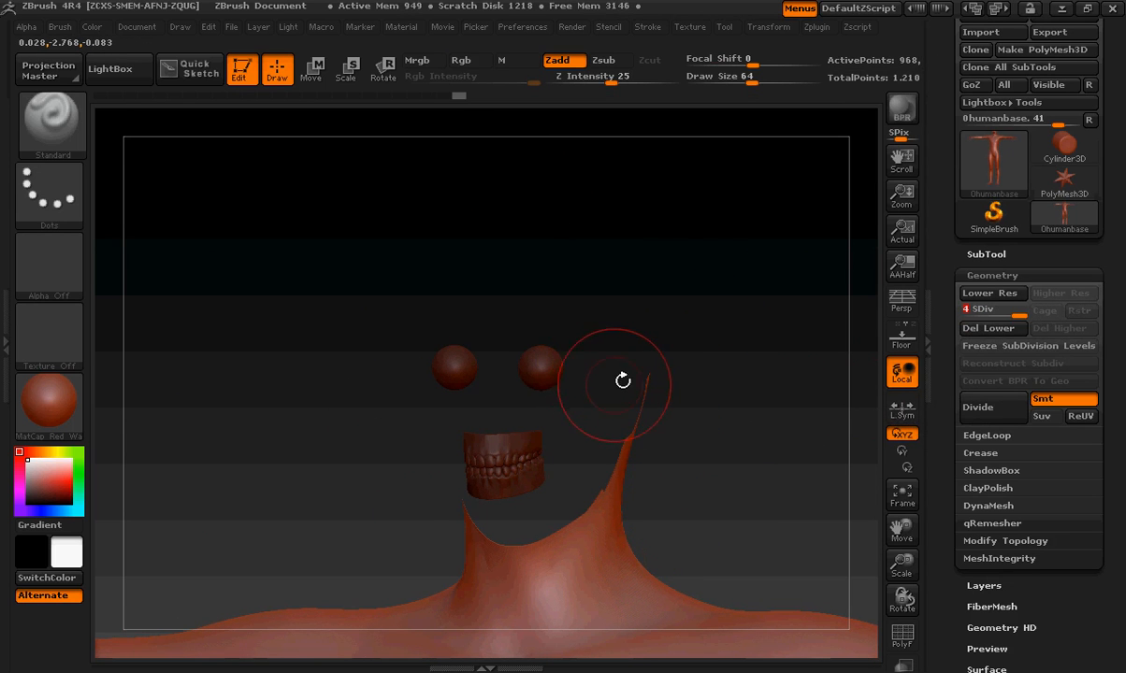
{"action": "left_click_drag", "start_coordinate": [977, 314], "coordinate": [1006, 316]}
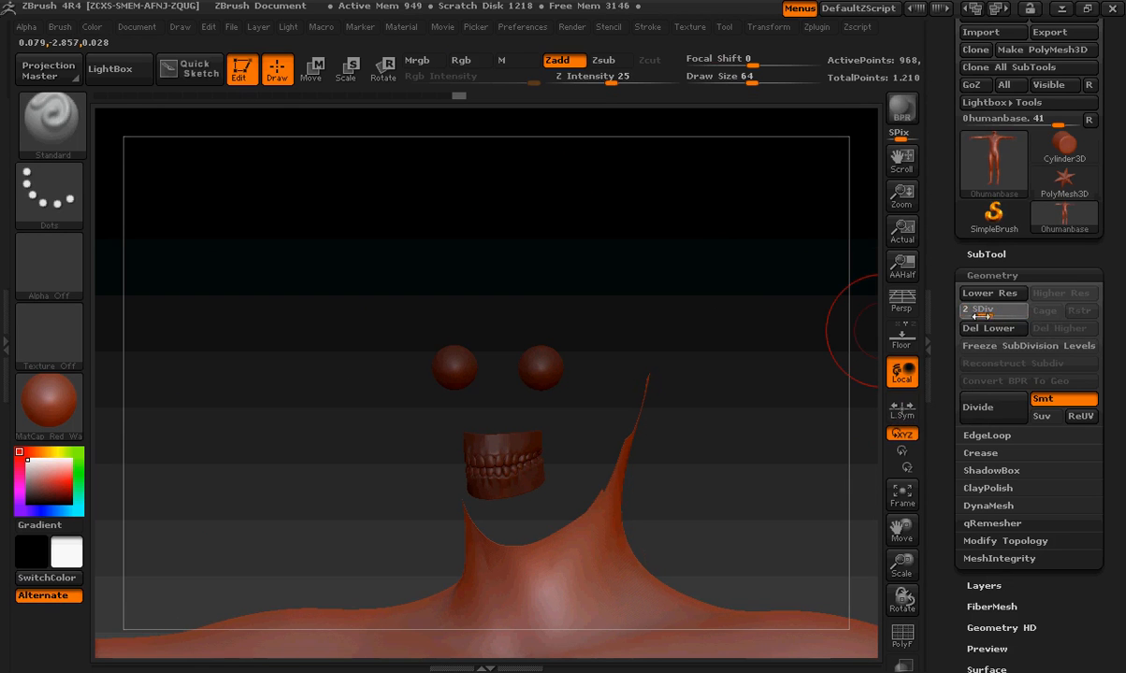
{"action": "left_click", "coordinate": [1005, 316]}
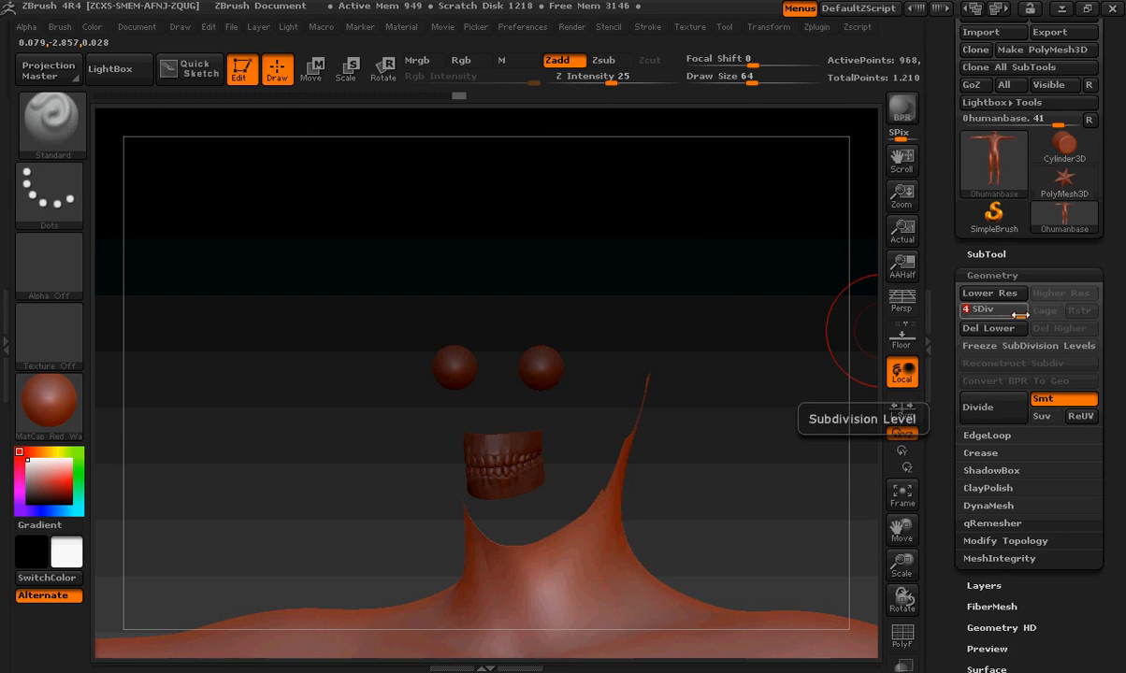
{"action": "left_click_drag", "start_coordinate": [1017, 315], "coordinate": [963, 315]}
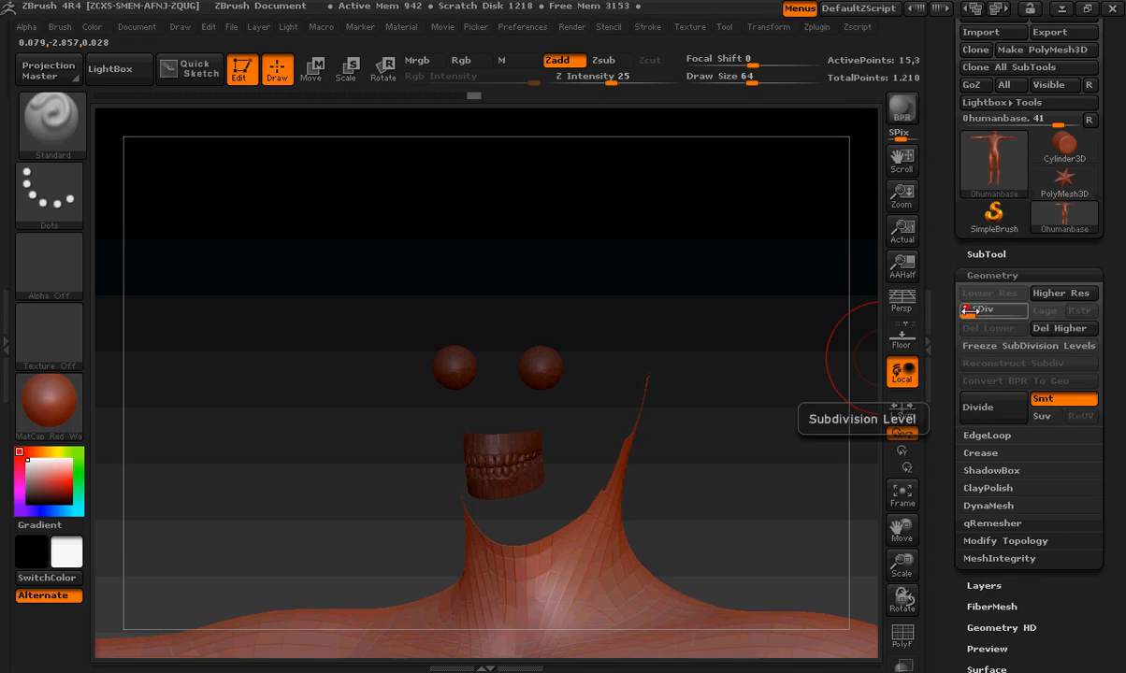
{"action": "left_click", "coordinate": [1006, 313]}
{"action": "left_click_drag", "start_coordinate": [1042, 304], "coordinate": [1041, 304]}
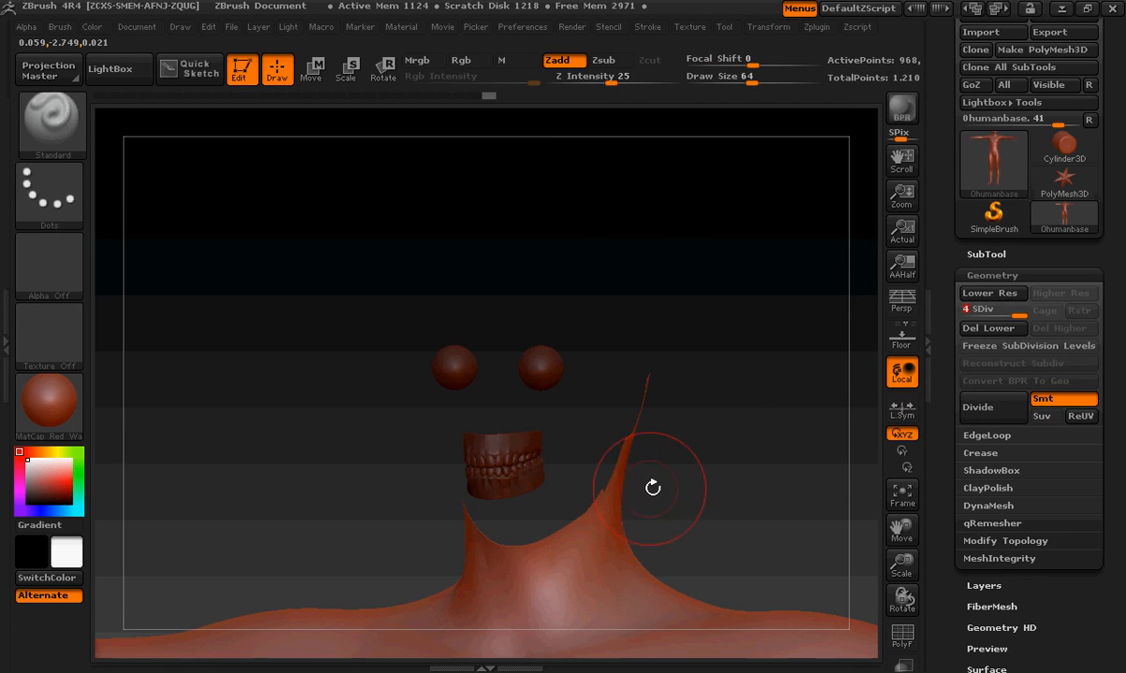
{"action": "left_click_drag", "start_coordinate": [1016, 314], "coordinate": [902, 300]}
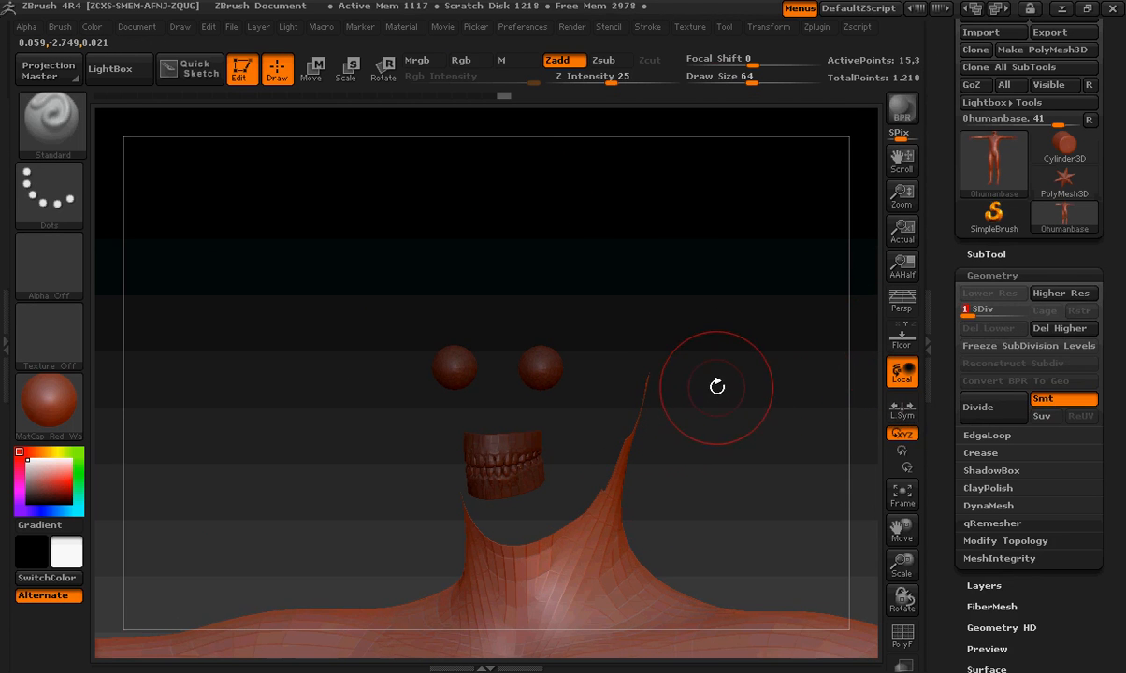
Unhide the head polygroup and inspect the full head with its masked eyes from the front and three-quarter views
{"action": "key", "text": "ctrl+shift"}
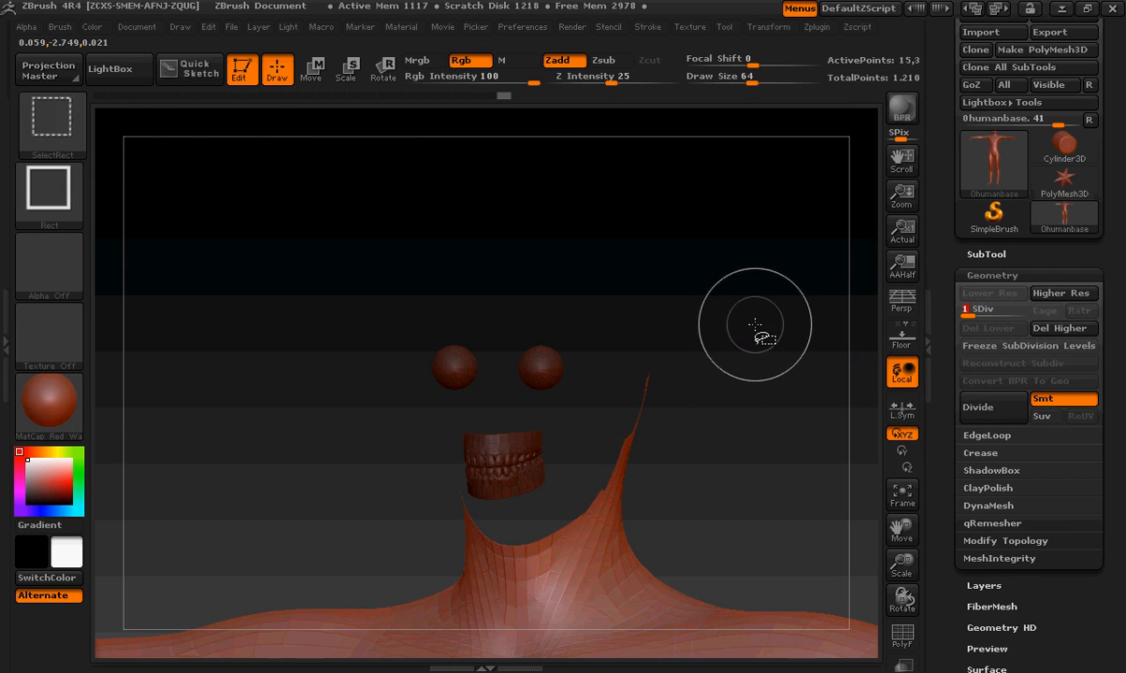
{"action": "left_click", "coordinate": [756, 318], "text": "ctrl+shift"}
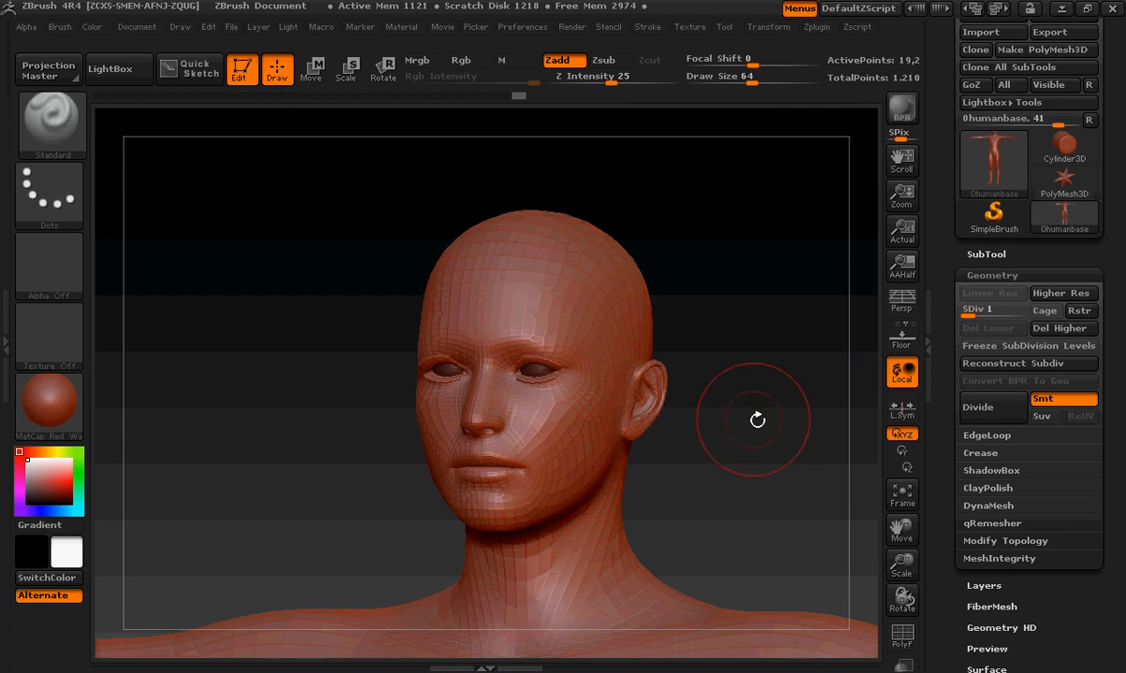
{"action": "mouse_move", "coordinate": [764, 425]}
{"action": "left_mouse_down", "text": "shift"}
{"action": "mouse_move", "coordinate": [757, 449]}
{"action": "mouse_move", "coordinate": [725, 411]}
{"action": "left_mouse_up", "text": "shift"}
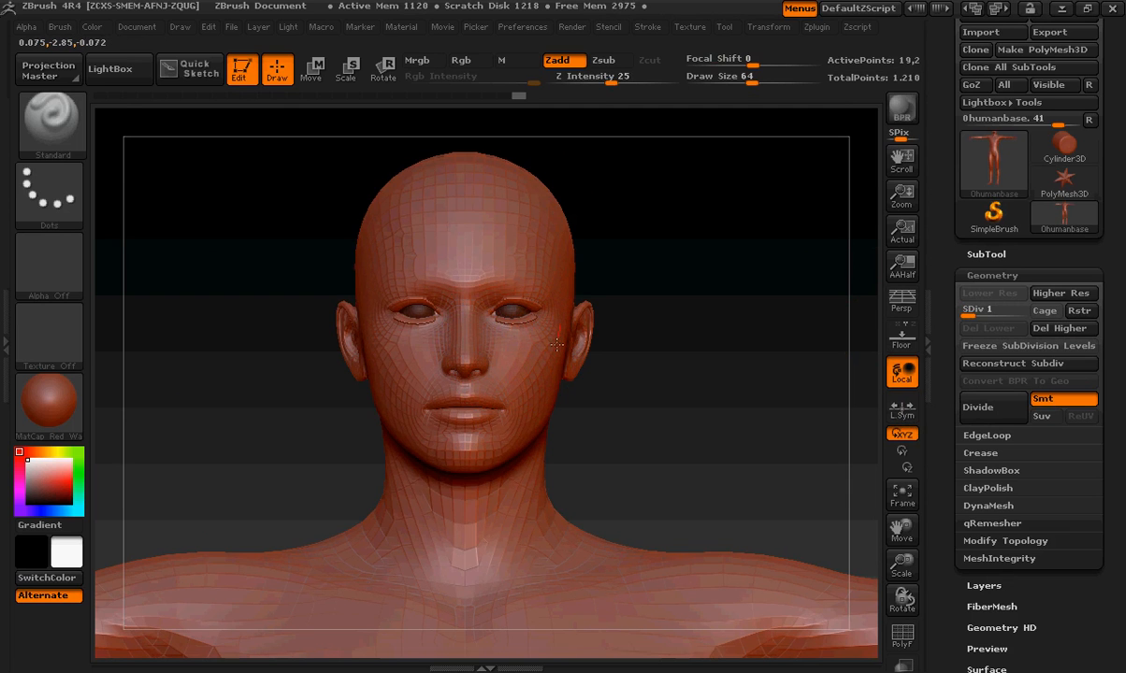
{"action": "left_click_drag", "start_coordinate": [537, 378], "coordinate": [534, 389]}
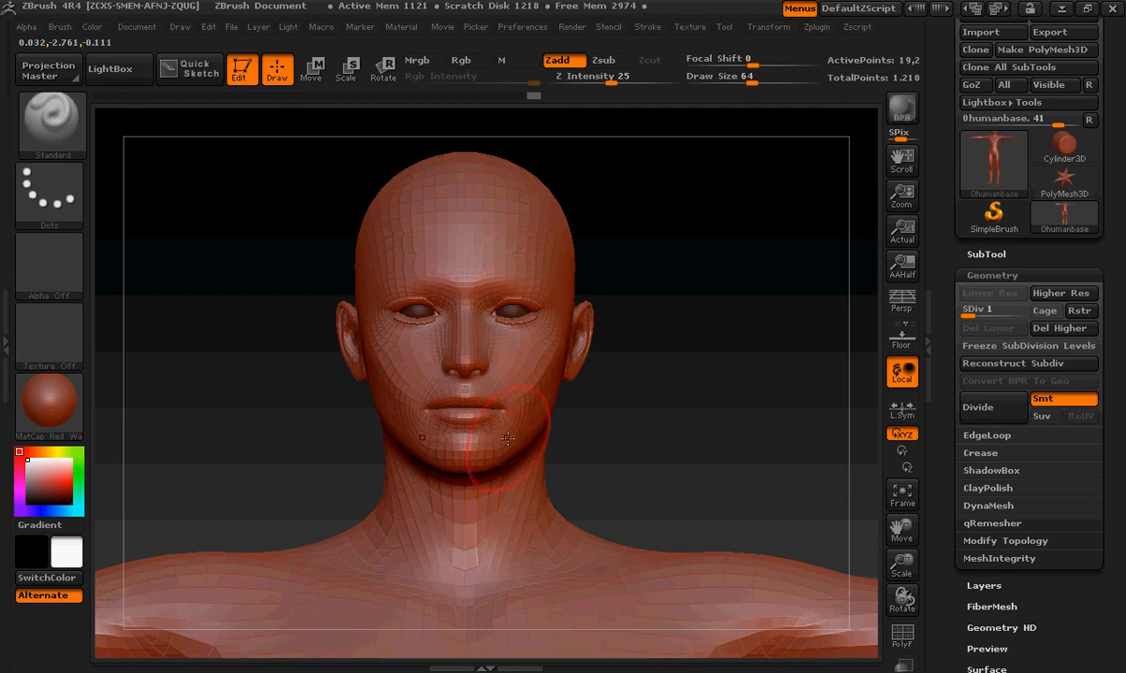
{"action": "left_click_drag", "start_coordinate": [796, 332], "coordinate": [695, 372]}
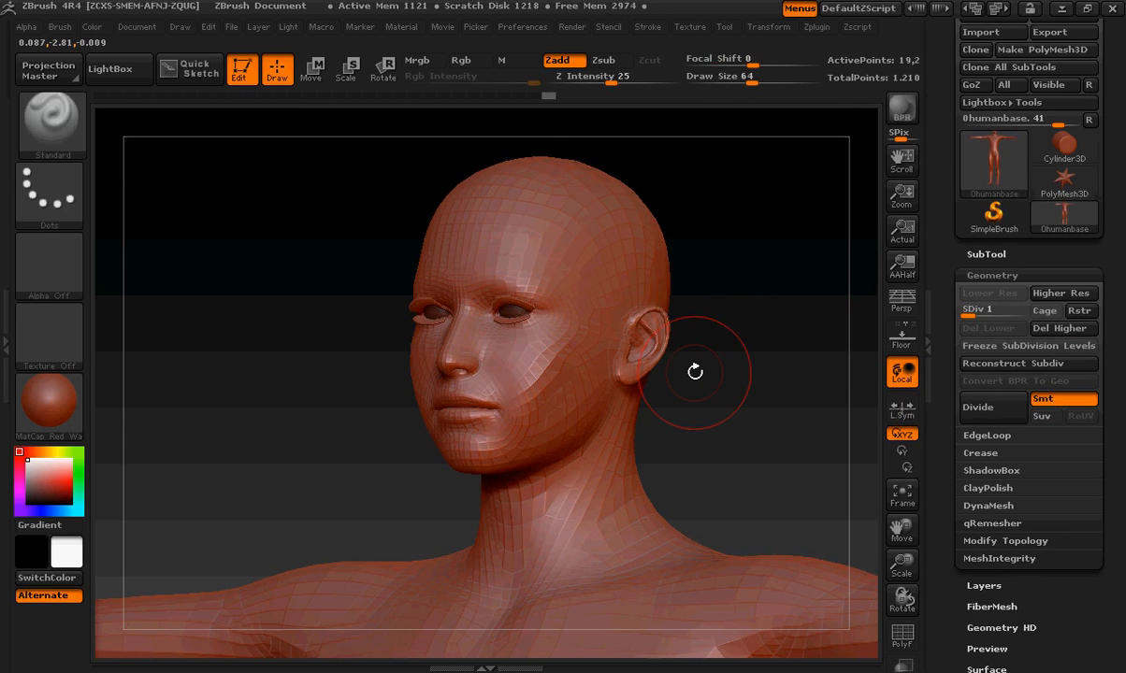